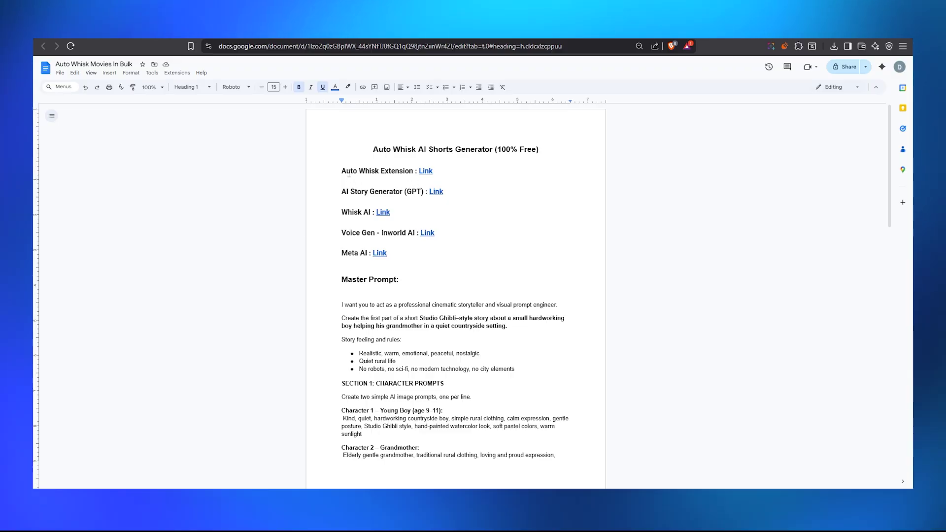
# Step: Open the Auto Whisk Extension link from the document and add the extension to Brave
pyautogui.click(457, 186)
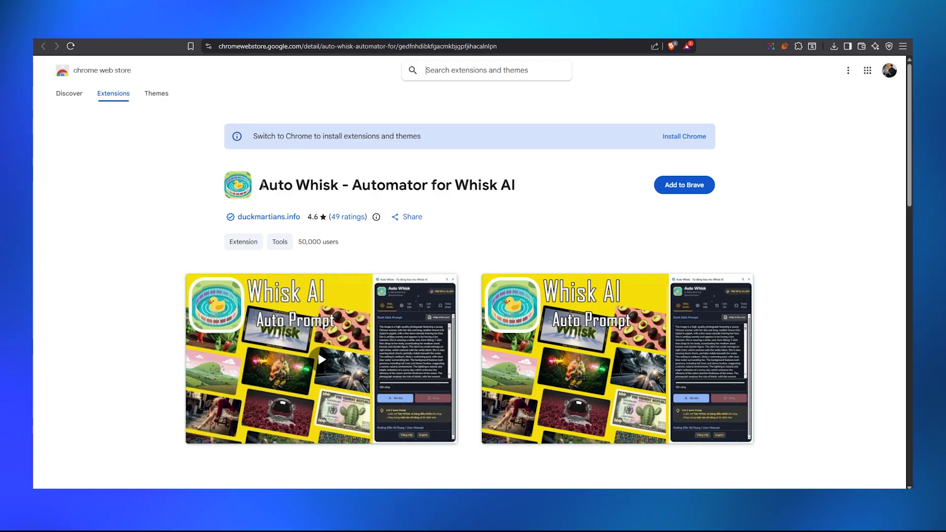
pyautogui.moveTo(389, 185); pyautogui.dragTo(516, 186)
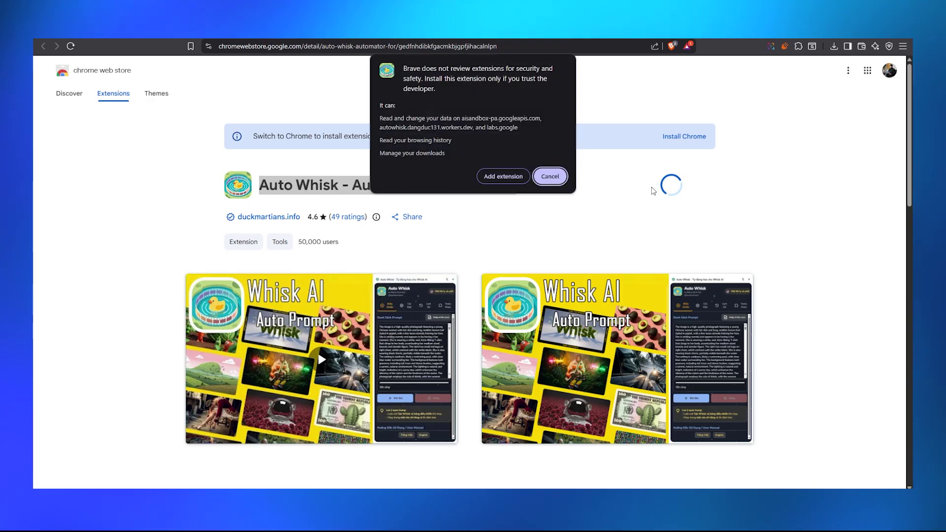
pyautogui.click(503, 176)
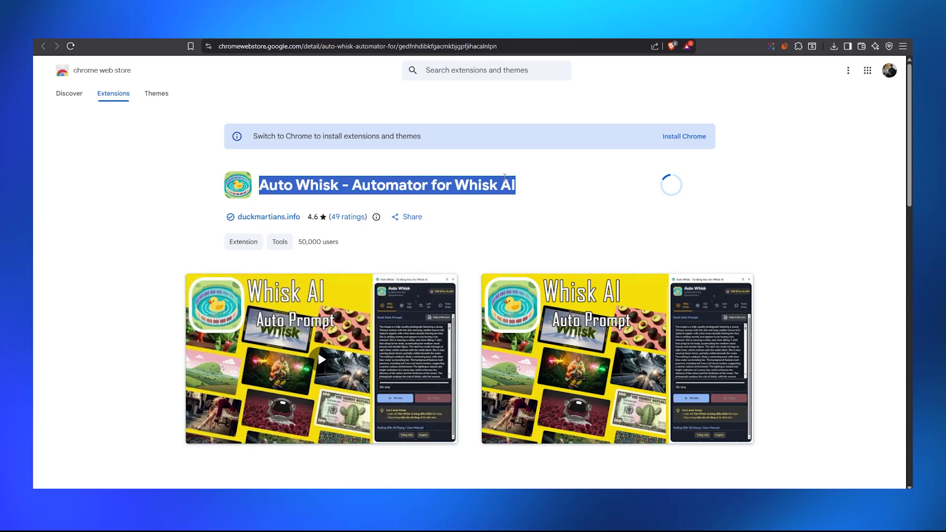
pyautogui.click(595, 191)
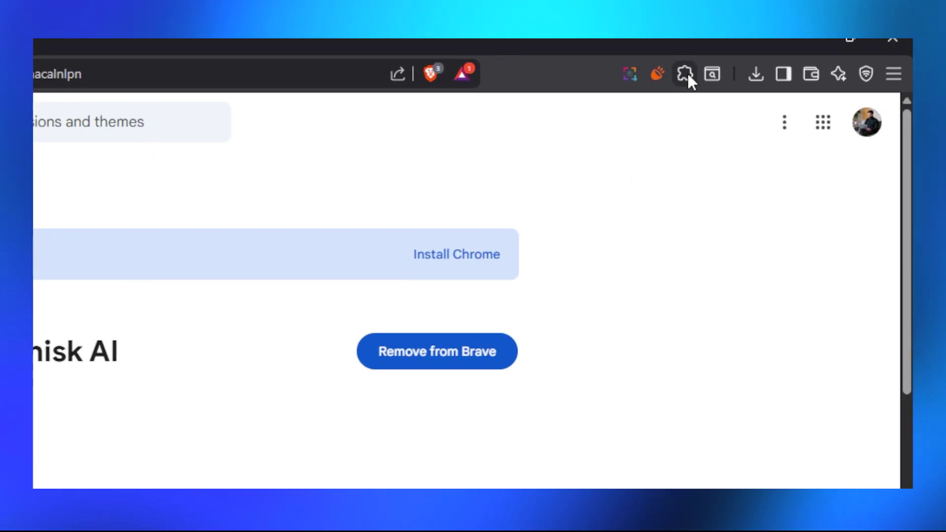
# Step: Pin the Auto Whisk extension to the browser toolbar
pyautogui.click(798, 46)
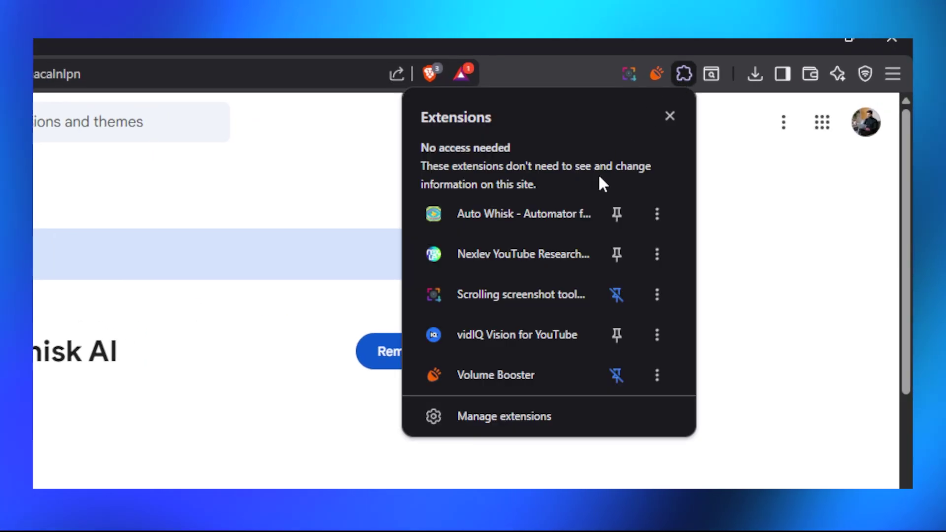
pyautogui.click(616, 213)
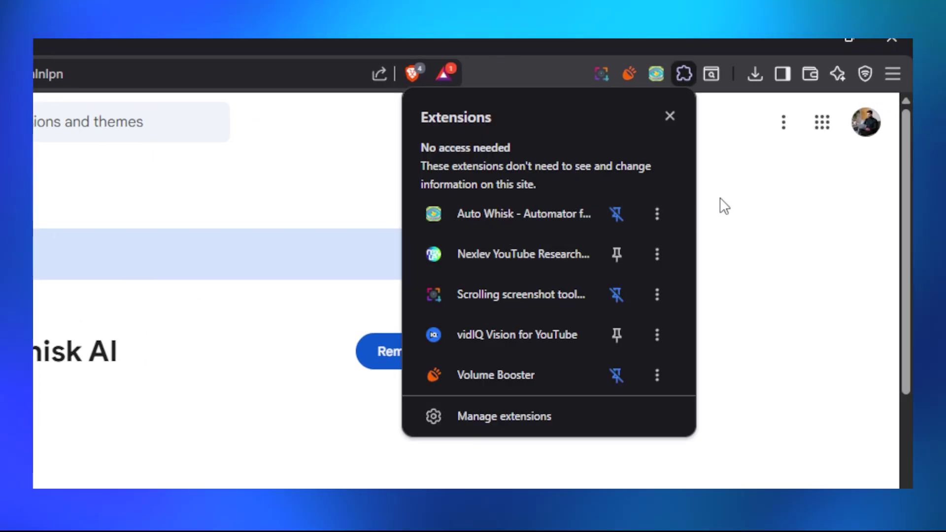
pyautogui.click(669, 116)
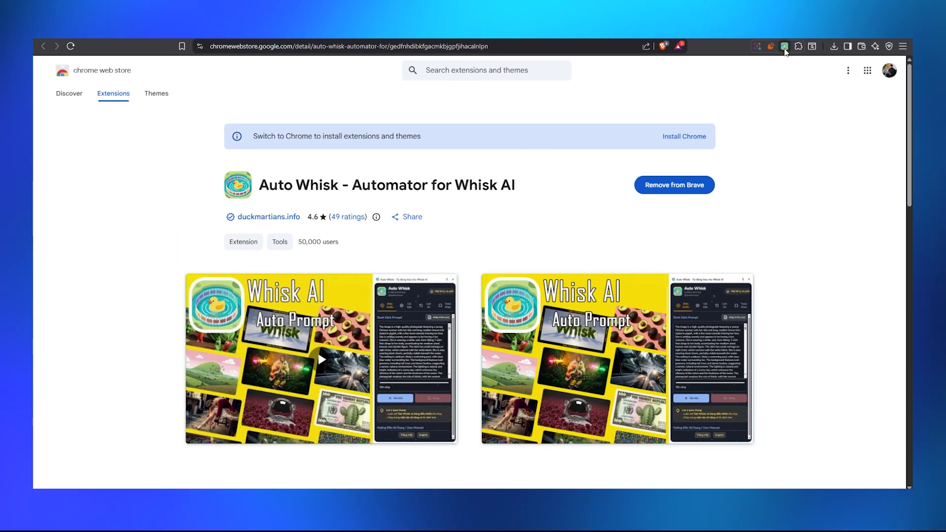
# Step: Launch the Auto Whisk extension, switch its interface language to English, and close it
pyautogui.click(656, 74)
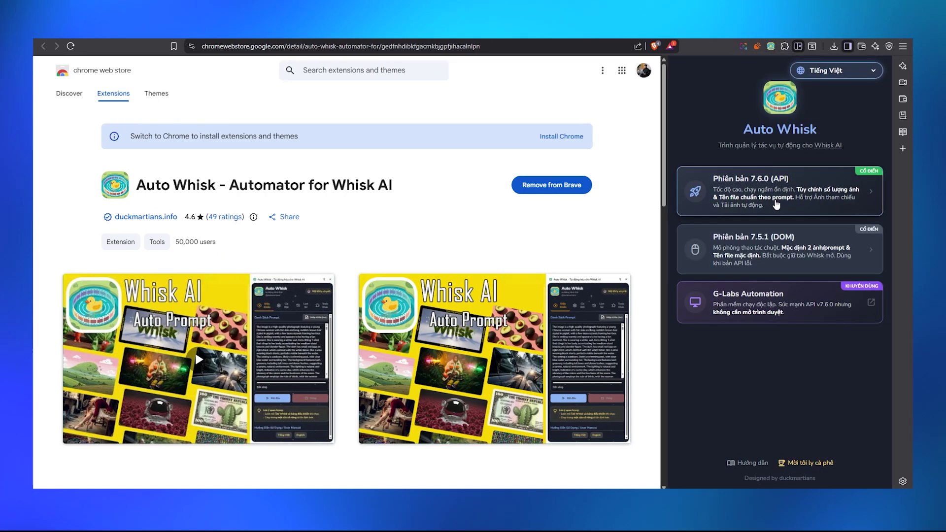
pyautogui.click(832, 71)
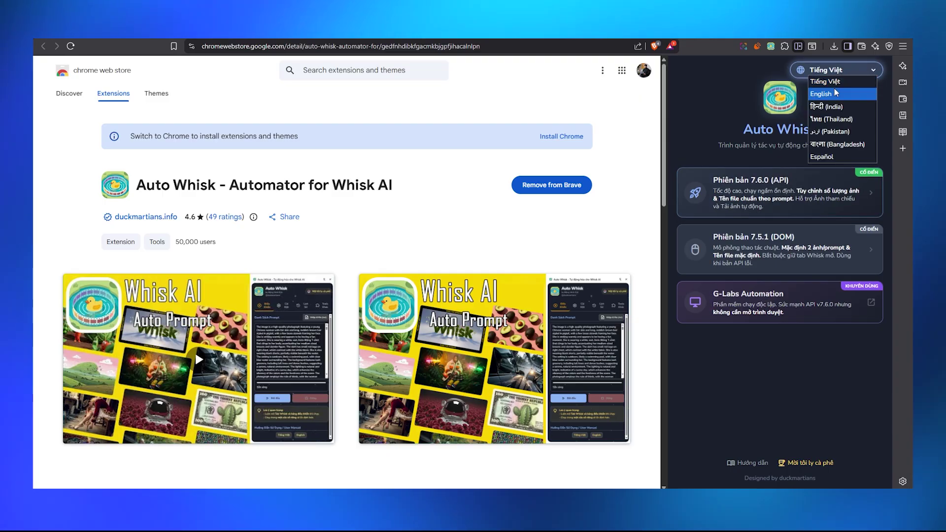
pyautogui.click(832, 98)
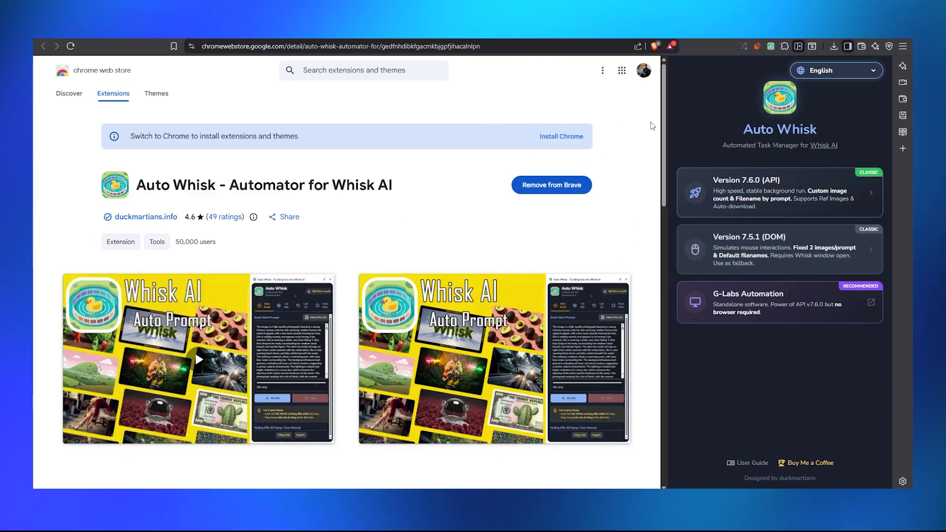
pyautogui.click(798, 47)
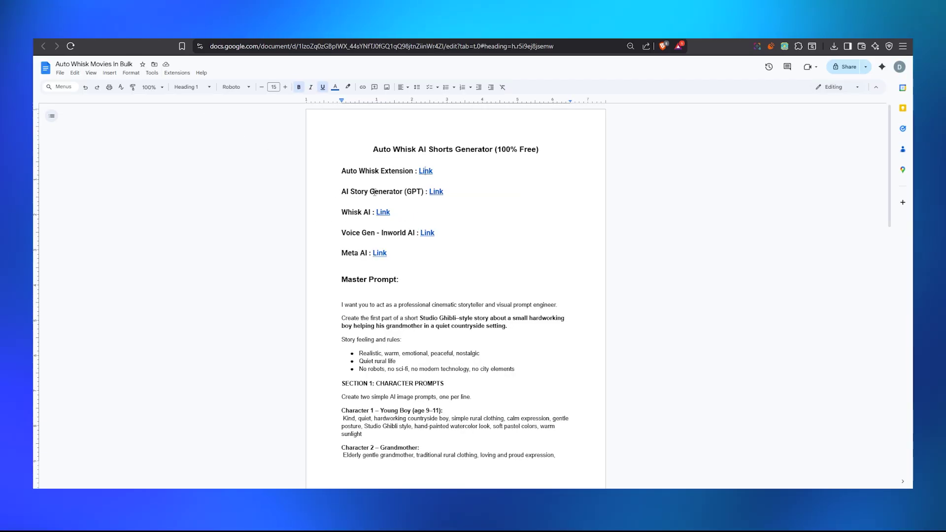
# Step: Open the AI Story Generator (GPT) link from the document, then return to the document
pyautogui.click(434, 192)
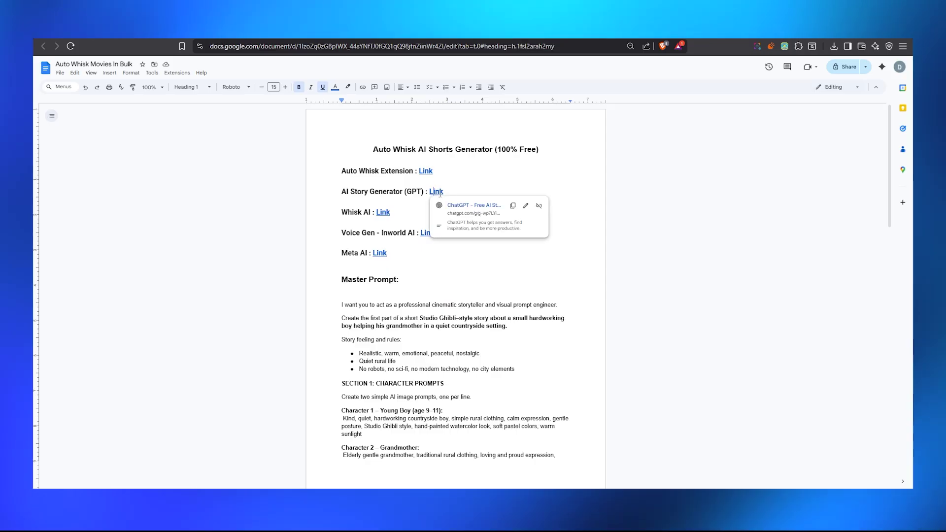
pyautogui.click(463, 206)
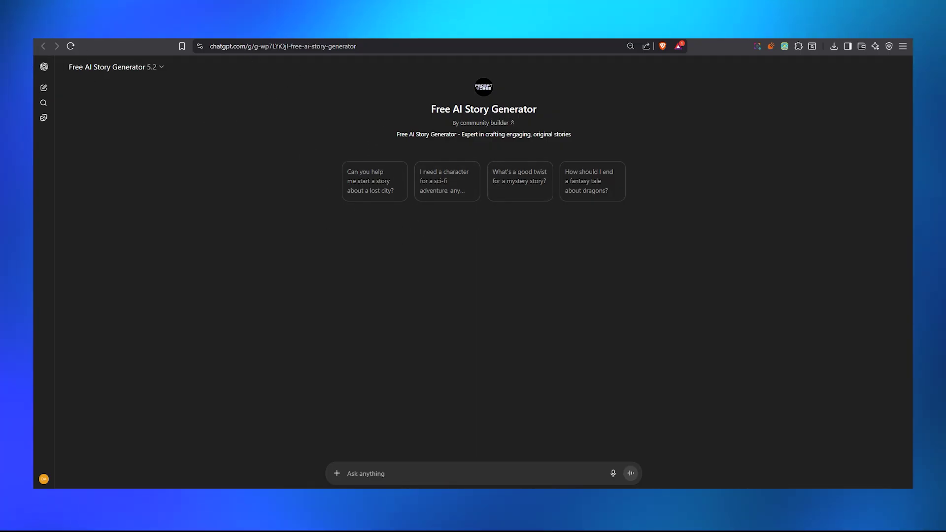
pyautogui.click(364, 38)
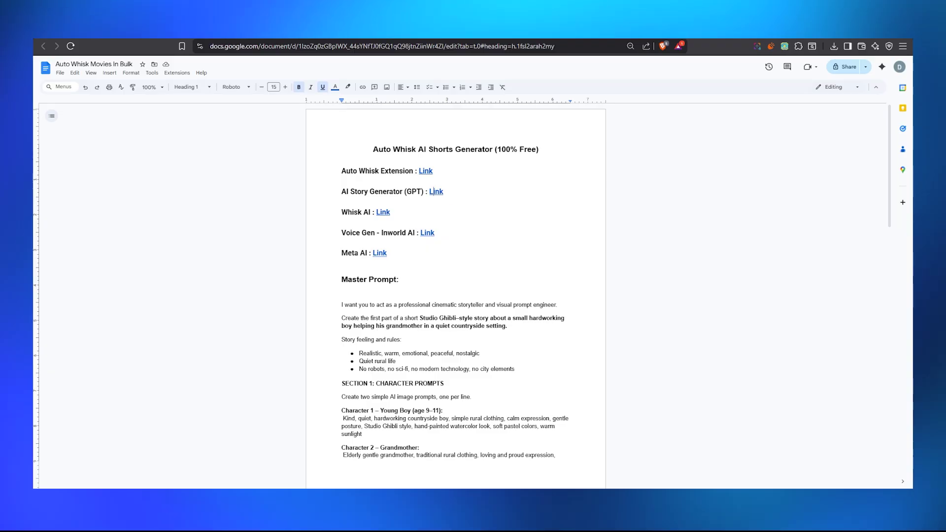
# Step: Open the Whisk AI link from the document and enter the Whisk tool
pyautogui.click(384, 213)
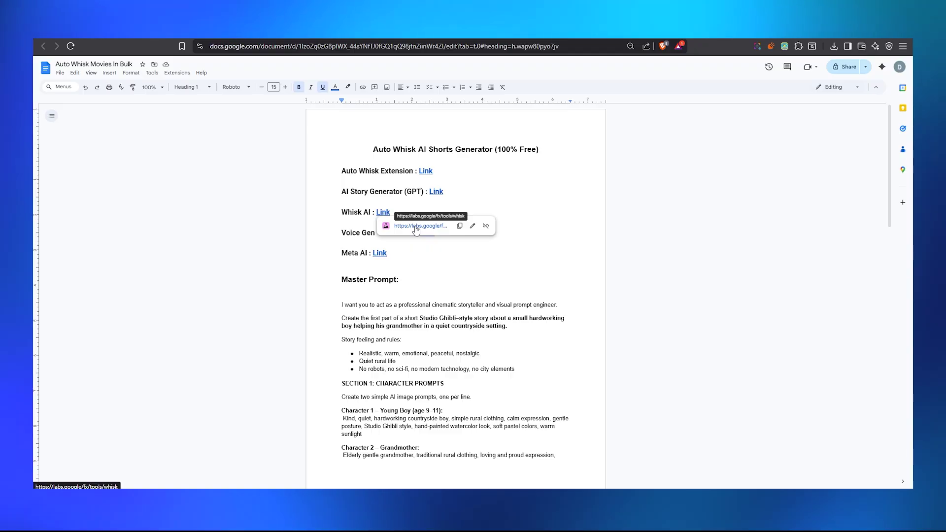
pyautogui.click(415, 227)
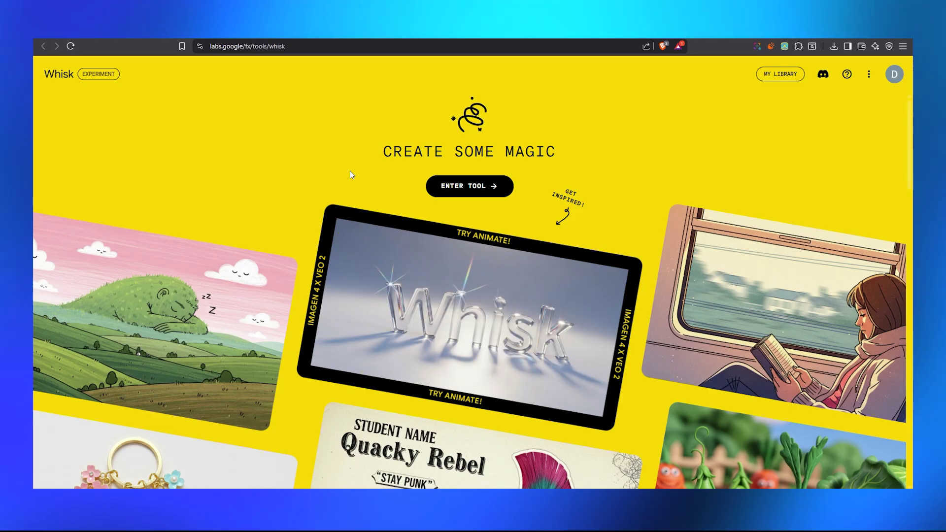
pyautogui.scroll(-5, 489, 253)
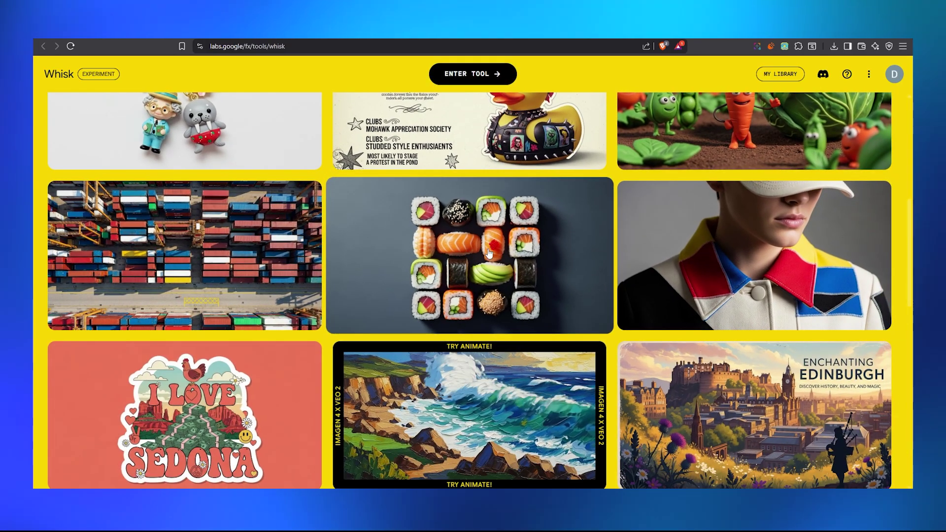
pyautogui.scroll(-10, 394, 241)
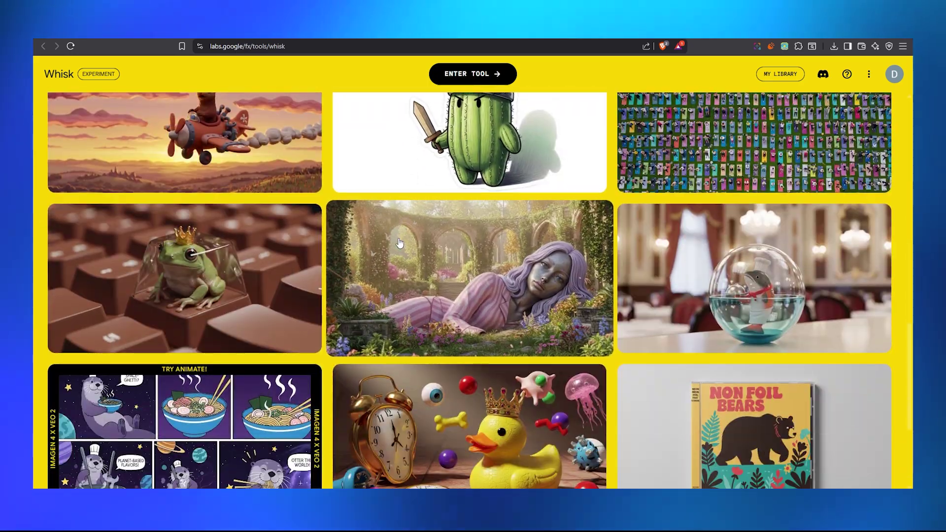
pyautogui.scroll(-4, 418, 237)
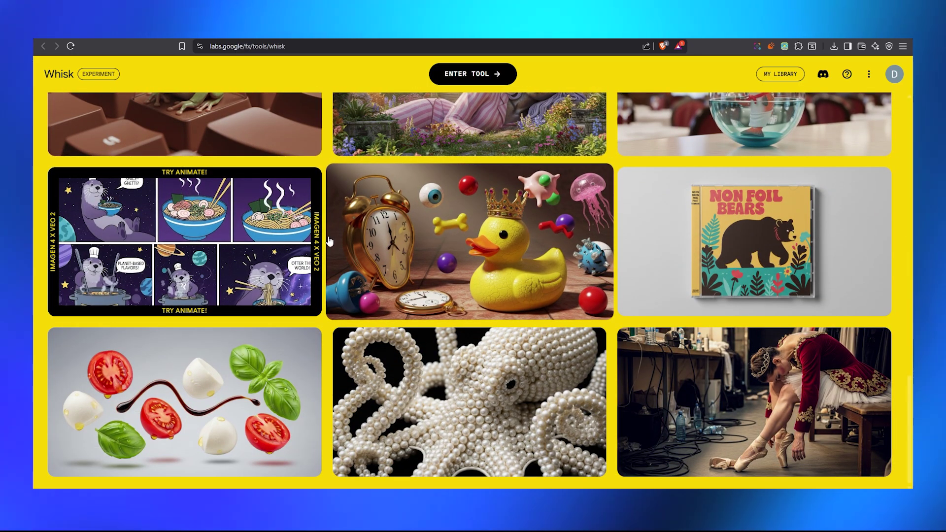
pyautogui.scroll(15, 372, 277)
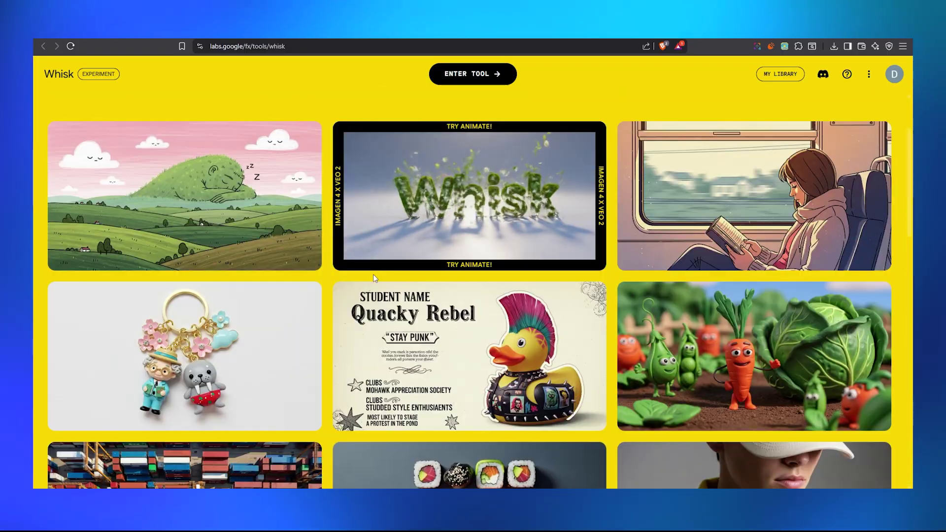
pyautogui.scroll(3, 373, 277)
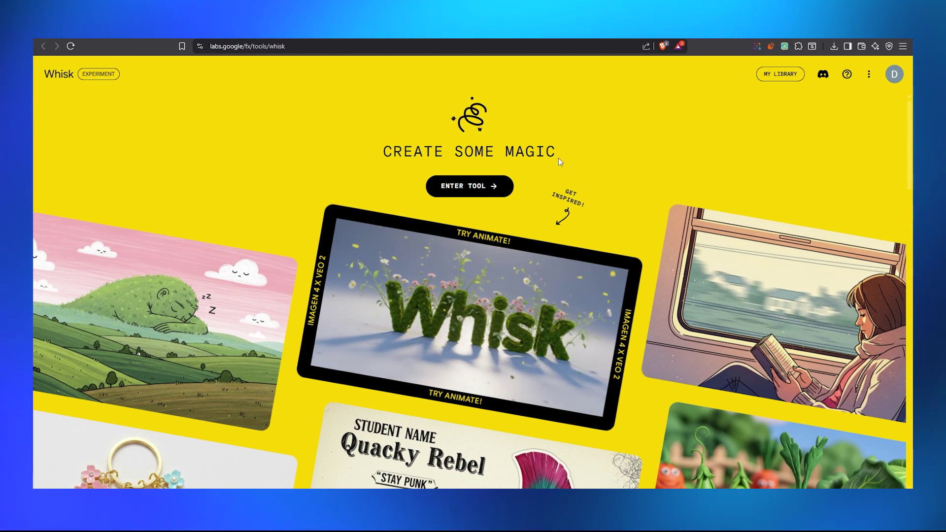
pyautogui.click(467, 192)
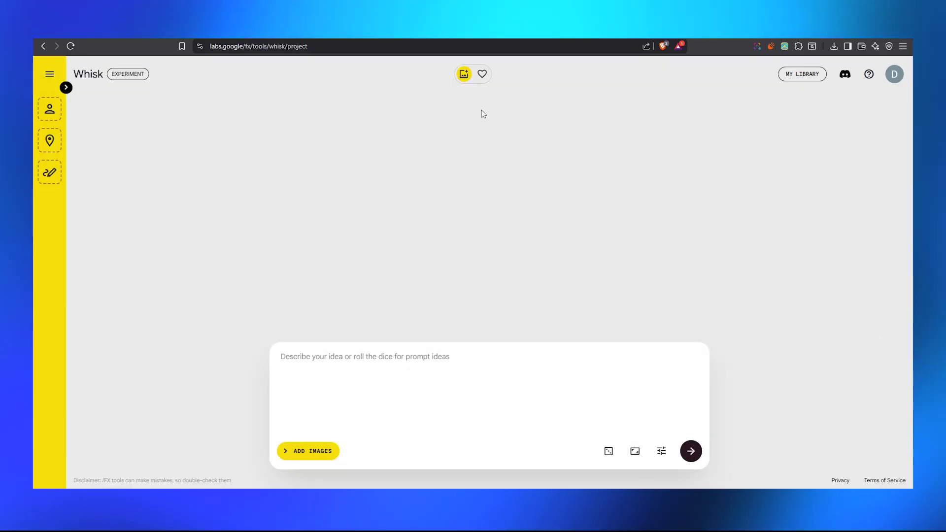
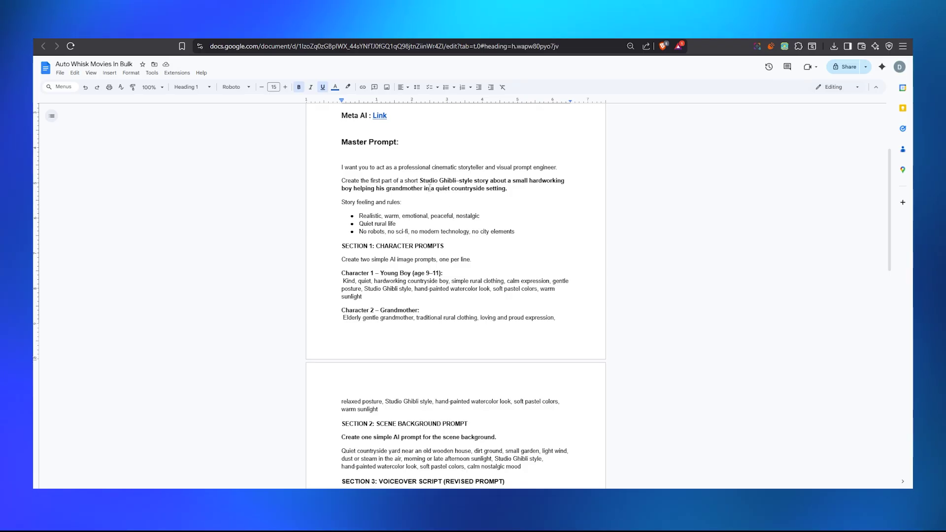
# Step: Copy the full Master Prompt, through the voiceover guidelines, from the document and submit it to the Free AI Story Generator GPT
pyautogui.scroll(2, 406, 239)
pyautogui.click(420, 237)
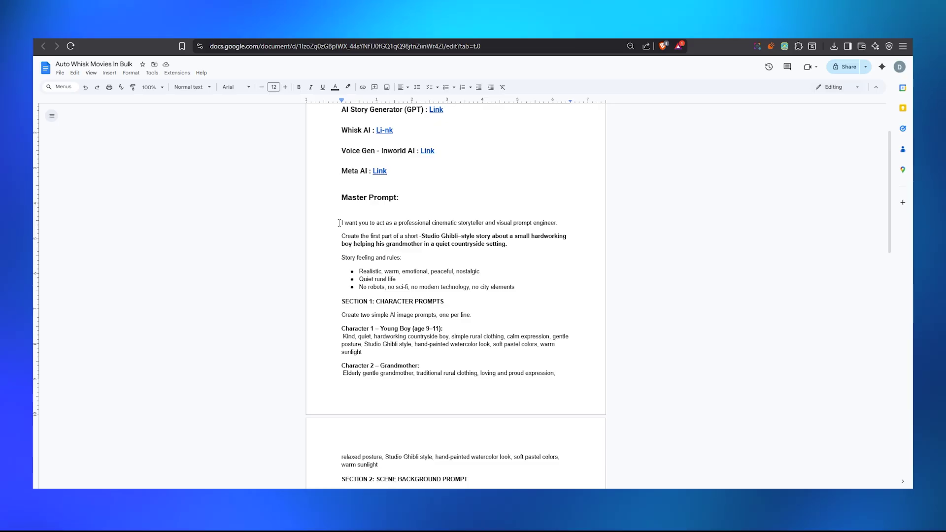
pyautogui.moveTo(339, 222); pyautogui.dragTo(442, 339)
pyautogui.scroll(-3, 451, 224)
pyautogui.scroll(-3, 451, 224)
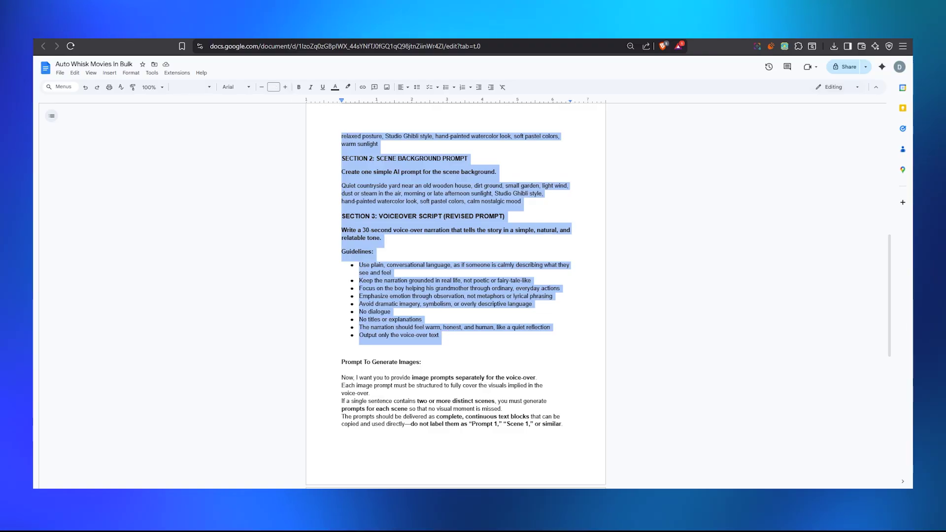
pyautogui.hotkey('ctrl', 'Tab')
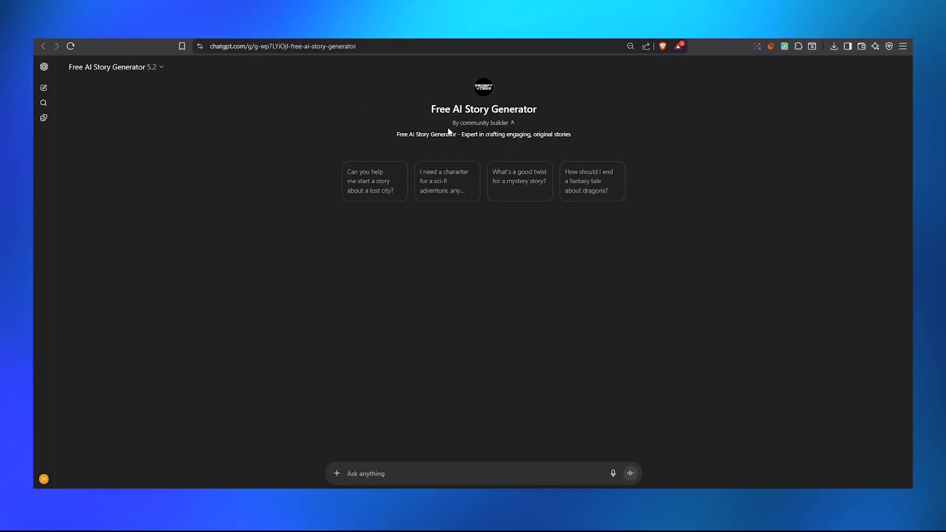
pyautogui.hotkey('ctrl', 'v')
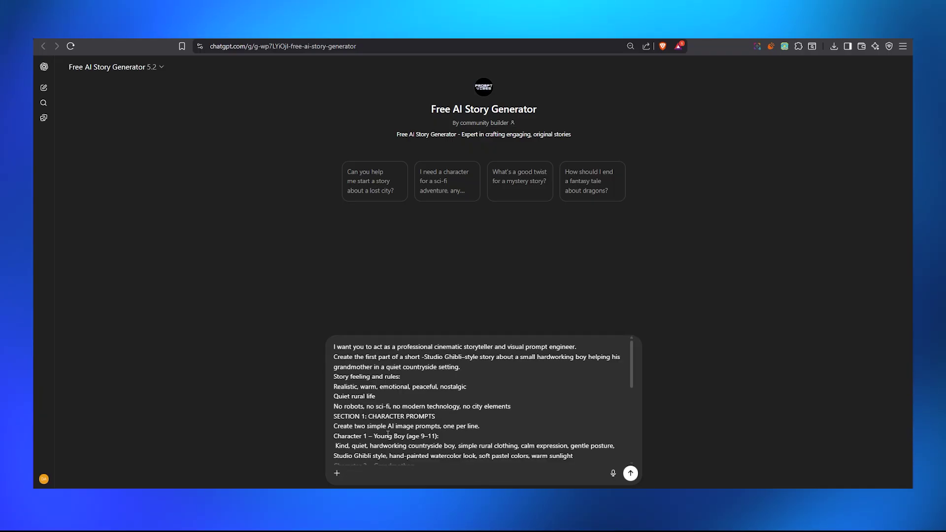
pyautogui.press('Return')
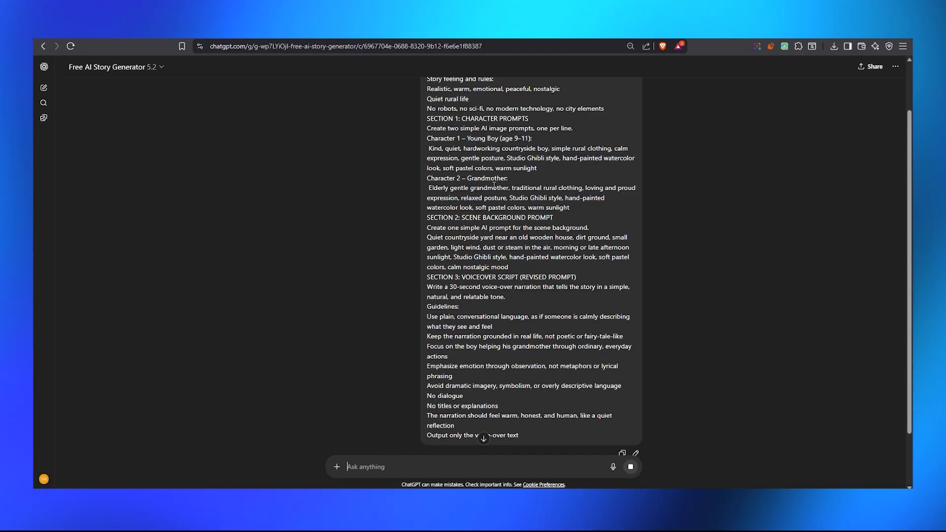
# Step: Review the character prompts, scene background prompt and voiceover script sections of the generated reply
pyautogui.hotkey('ctrl', 'Tab')
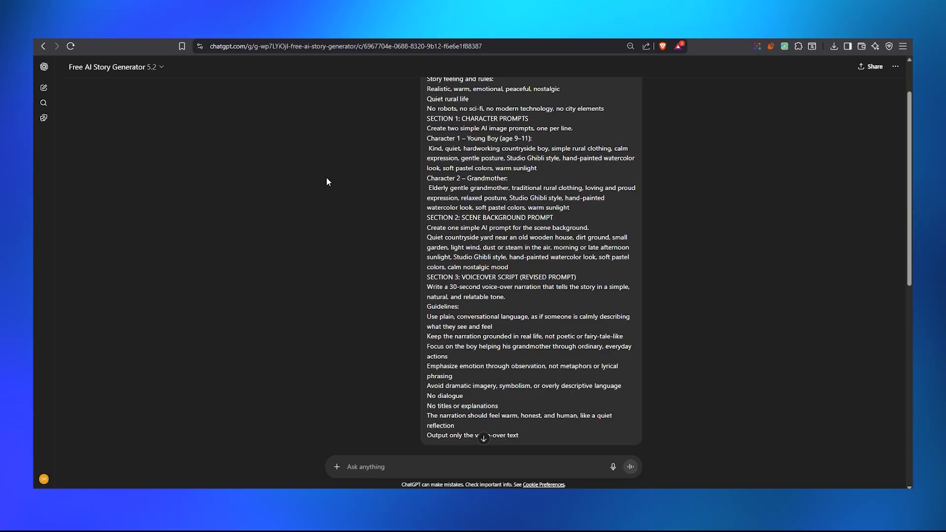
pyautogui.scroll(-15, 475, 152)
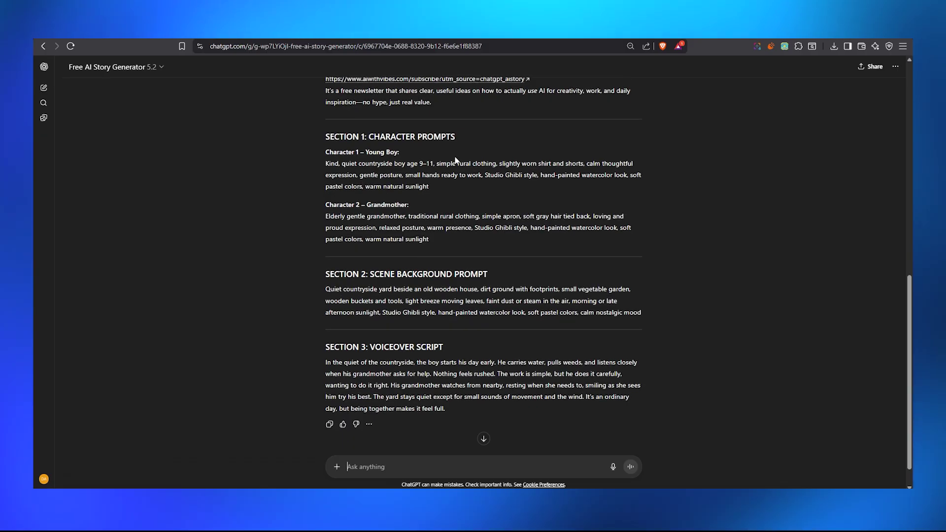
pyautogui.moveTo(325, 137); pyautogui.dragTo(442, 139)
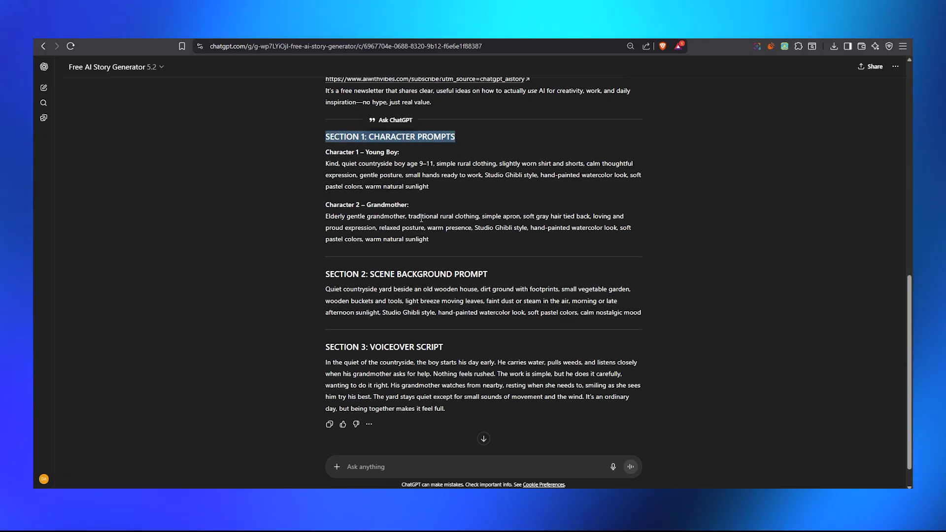
pyautogui.moveTo(325, 274); pyautogui.dragTo(487, 275)
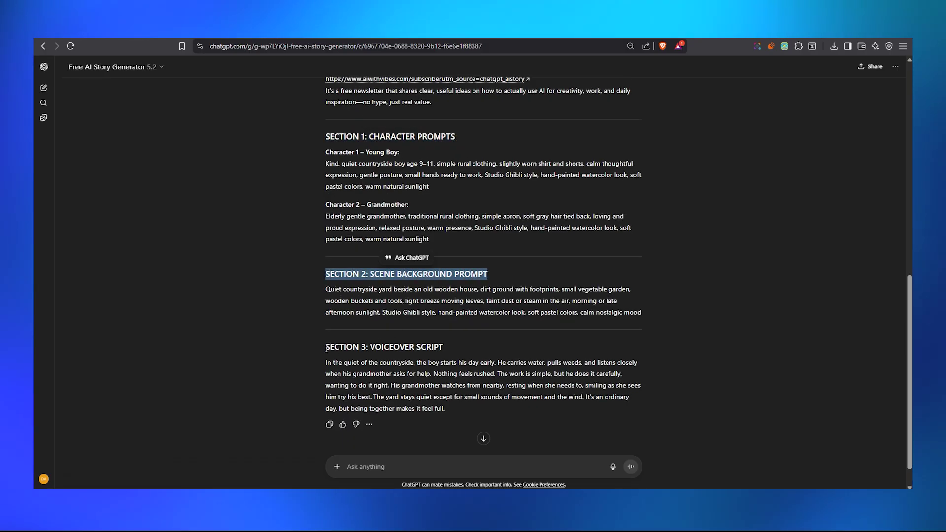
pyautogui.moveTo(326, 349); pyautogui.dragTo(451, 345)
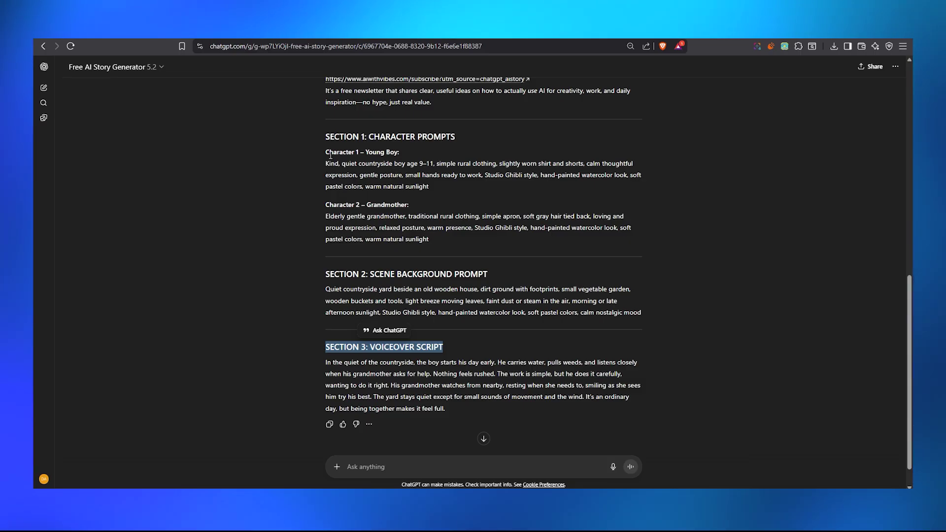
# Step: Copy the Character 1 – Young Boy prompt text from the reply and switch to the Whisk project
pyautogui.moveTo(325, 166); pyautogui.dragTo(432, 190)
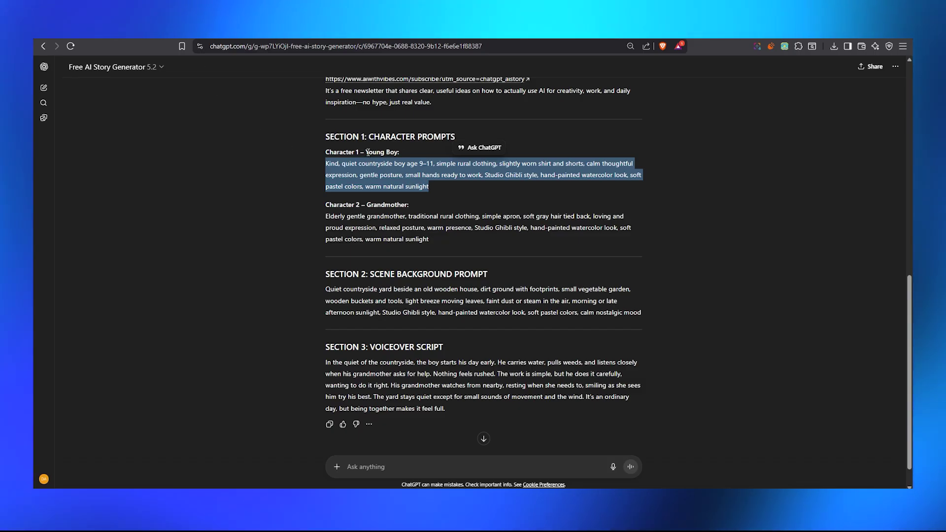
pyautogui.moveTo(400, 152); pyautogui.dragTo(367, 152)
pyautogui.tripleClick(327, 171)
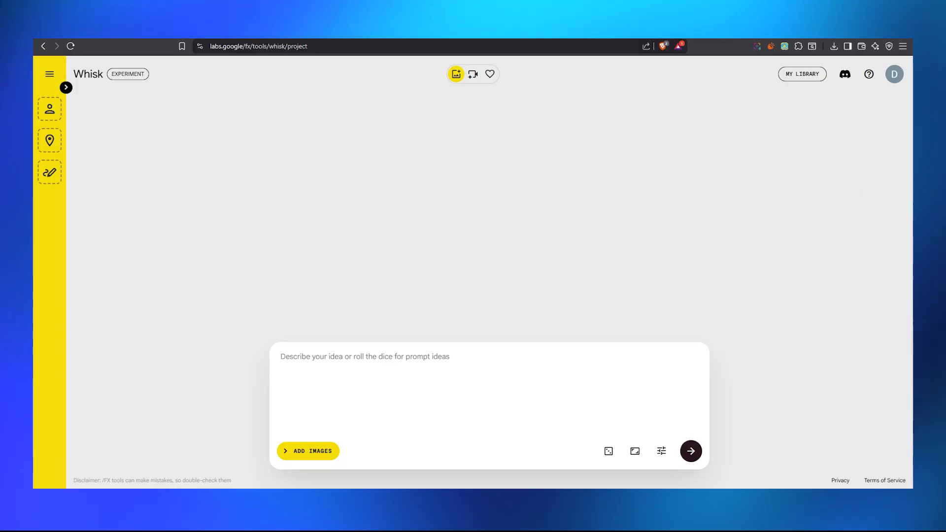
# Step: Open Auto Whisk Version 7.5.1 (DOM) beside the Whisk project, check its wait time and download settings, and return to the prompt list
pyautogui.hotkey('ctrl', 'Tab')
pyautogui.click(333, 362)
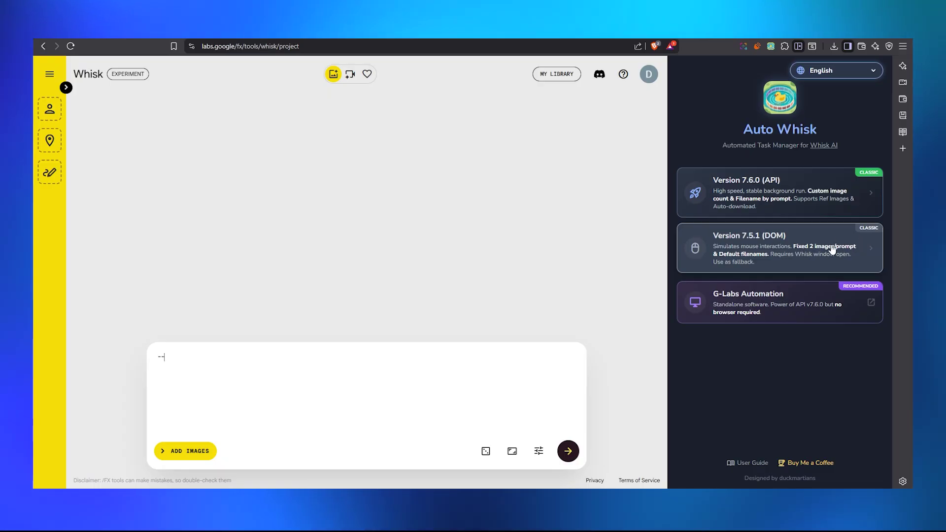
pyautogui.click(738, 249)
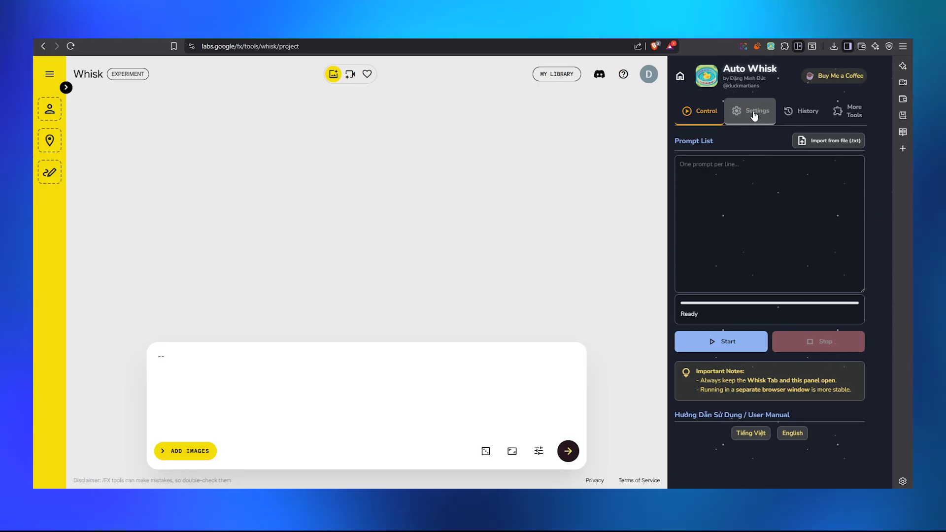
pyautogui.click(754, 118)
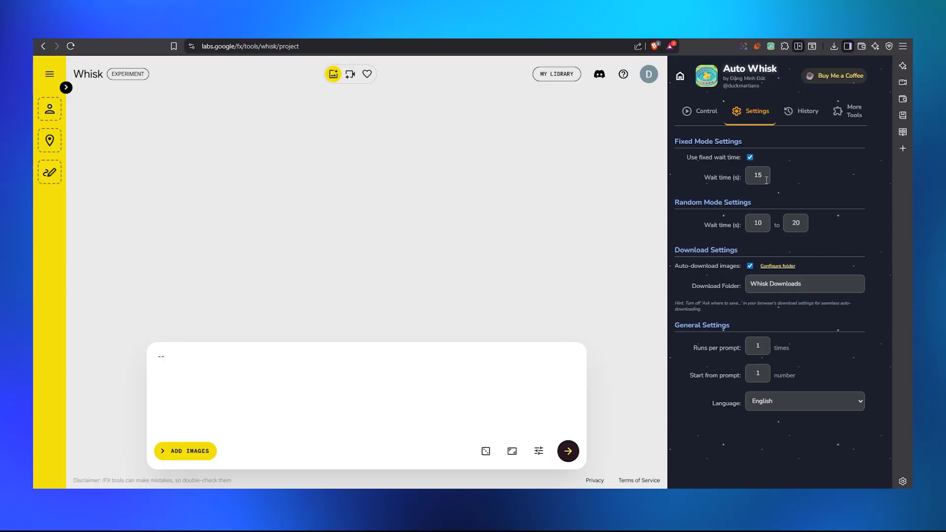
pyautogui.click(707, 113)
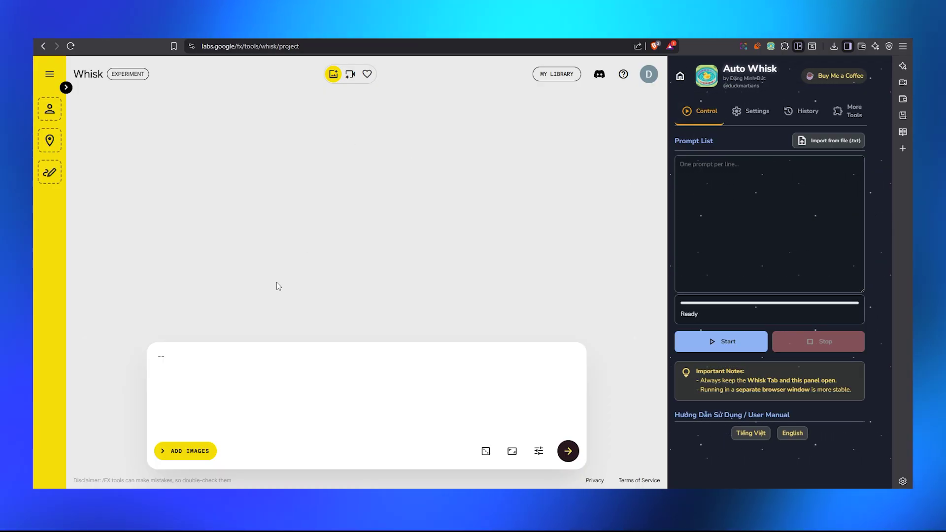
# Step: Clear Whisk's prompt box and copy the boy and grandmother prompts from the GPT reply into the Auto Whisk prompt list, without the Character 2 label
pyautogui.doubleClick(190, 366)
pyautogui.press('BackSpace')
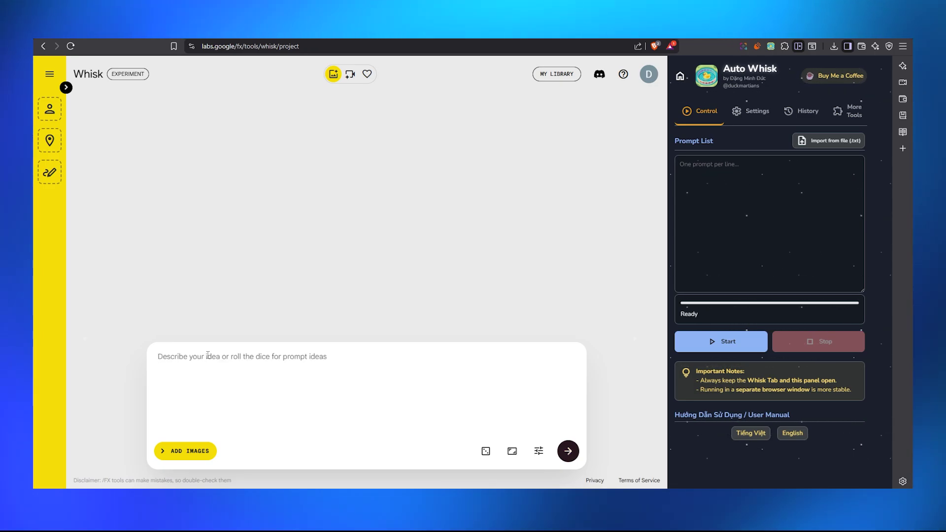
pyautogui.click(717, 187)
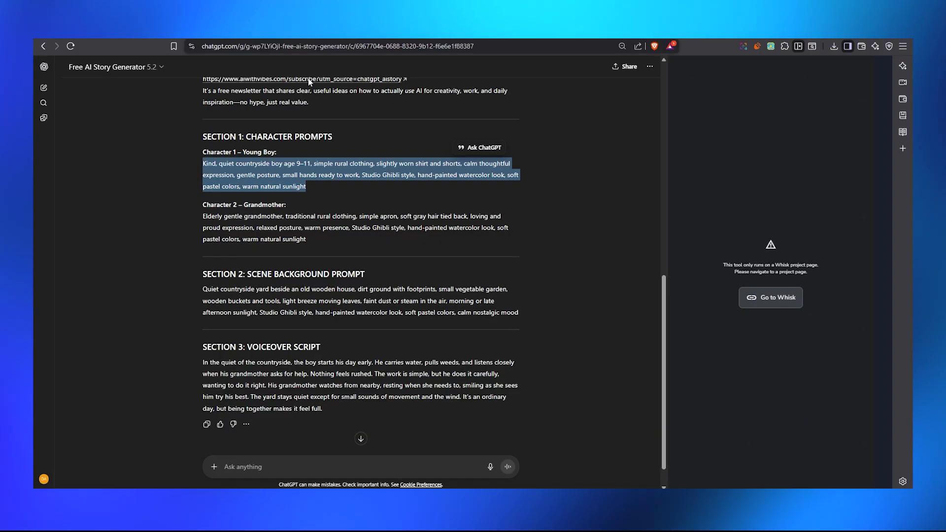
pyautogui.moveTo(203, 164); pyautogui.dragTo(310, 240)
pyautogui.hotkey('ctrl', 'c')
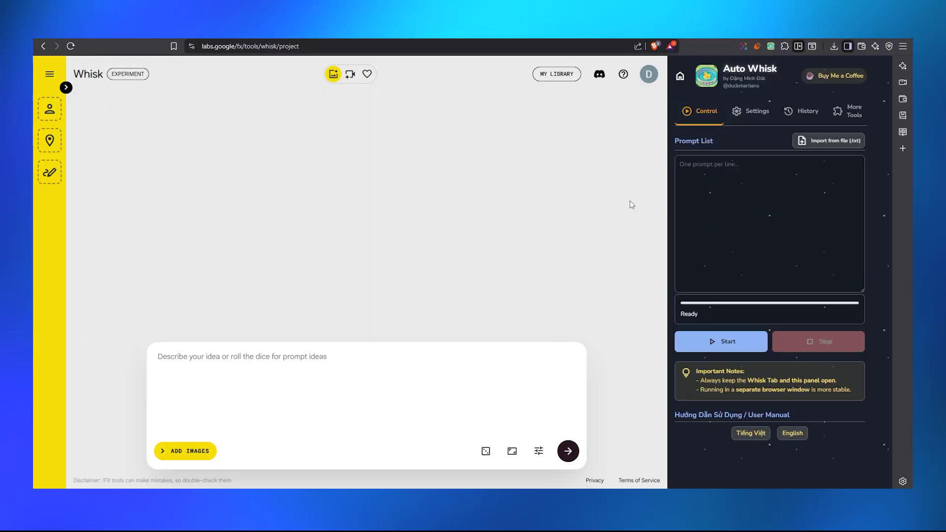
pyautogui.click(714, 197)
pyautogui.hotkey('ctrl', 'v')
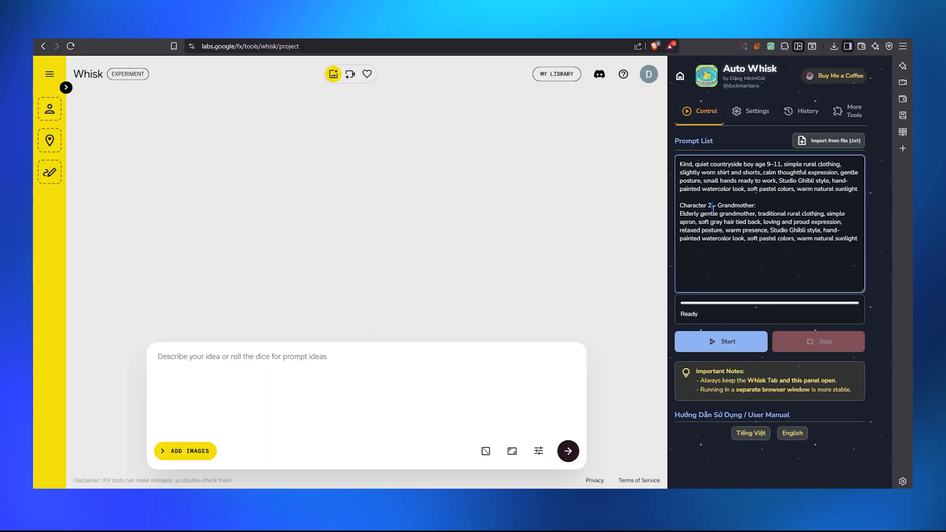
pyautogui.tripleClick(713, 207)
pyautogui.press('BackSpace')
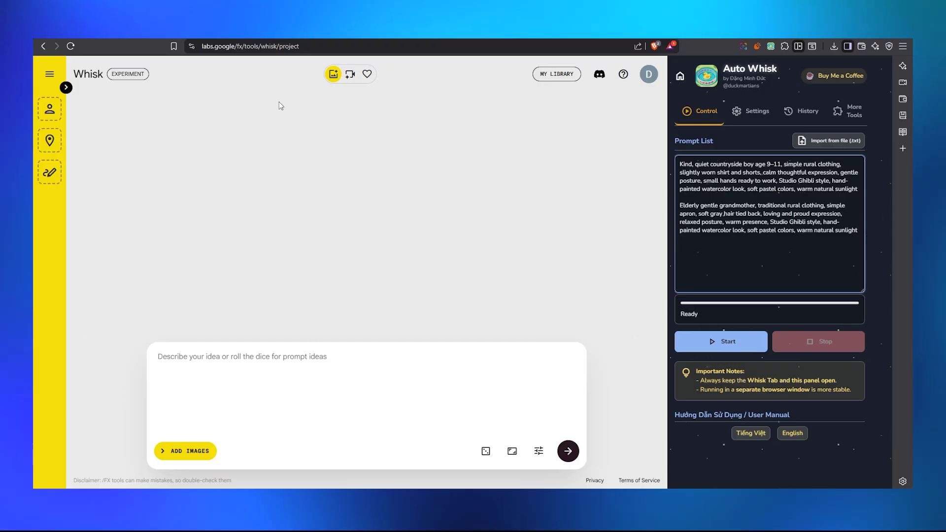
# Step: Copy the Section 2 scene background prompt from the GPT reply and add it as the last entry in the Auto Whisk prompt list
pyautogui.hotkey('ctrl', 'Tab')
pyautogui.moveTo(203, 289); pyautogui.dragTo(517, 326)
pyautogui.hotkey('ctrl', 'c')
pyautogui.hotkey('ctrl', 'shift', 'Tab')
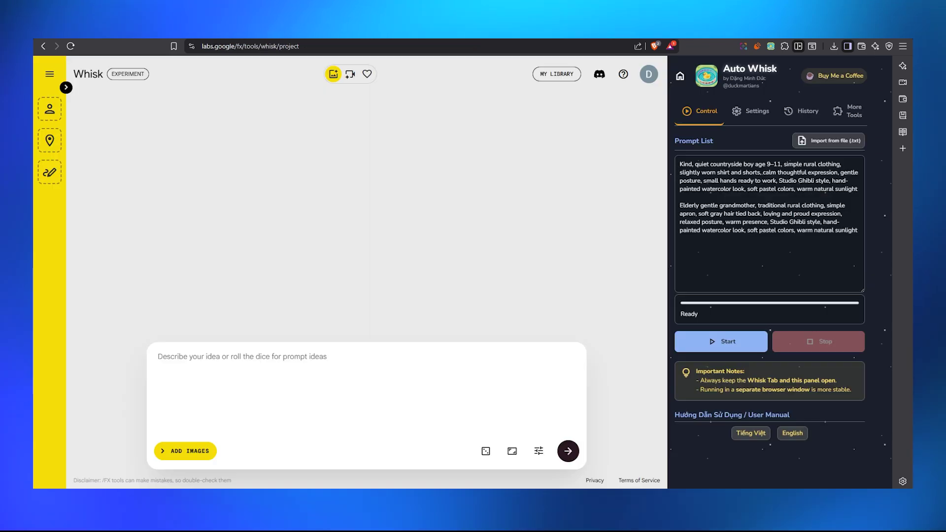
pyautogui.click(746, 275)
pyautogui.hotkey('ctrl', 'v')
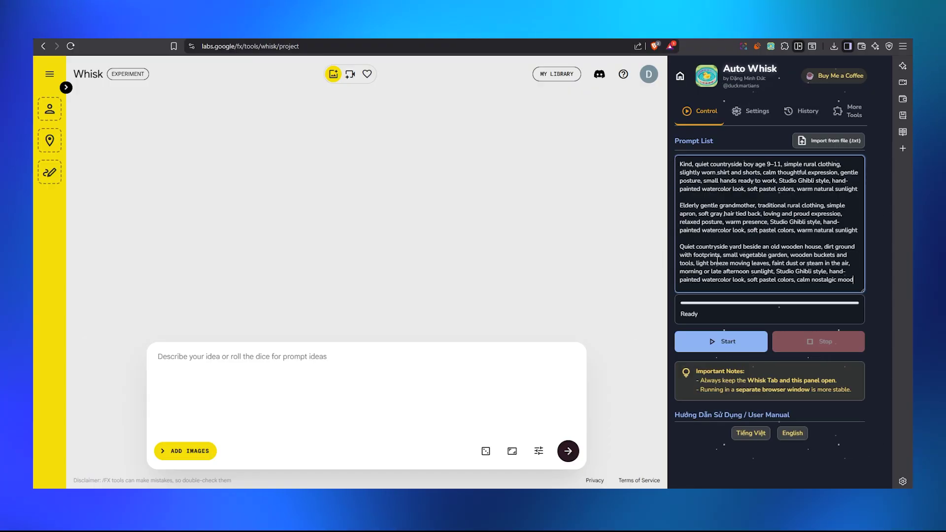
# Step: Run the prompt list on this project and check Whisk's seed and aspect ratio settings
pyautogui.click(722, 342)
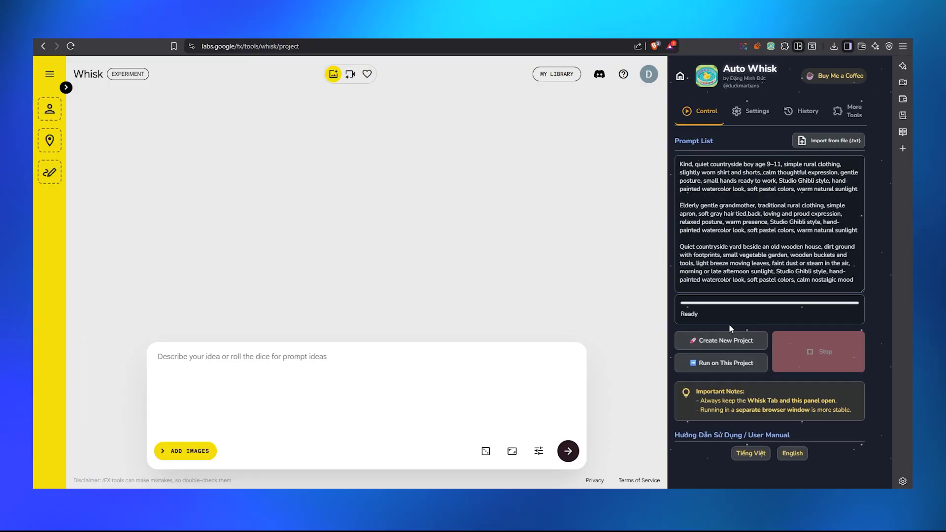
pyautogui.click(721, 364)
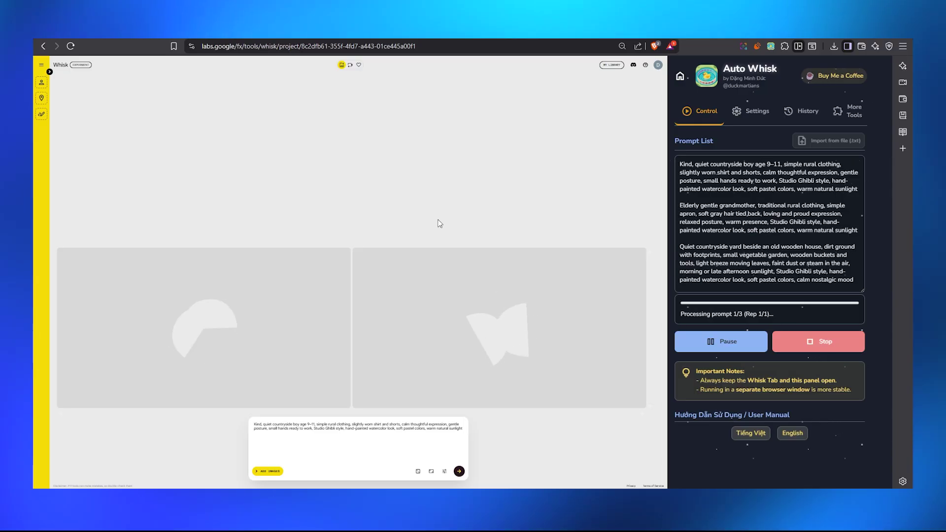
pyautogui.click(444, 472)
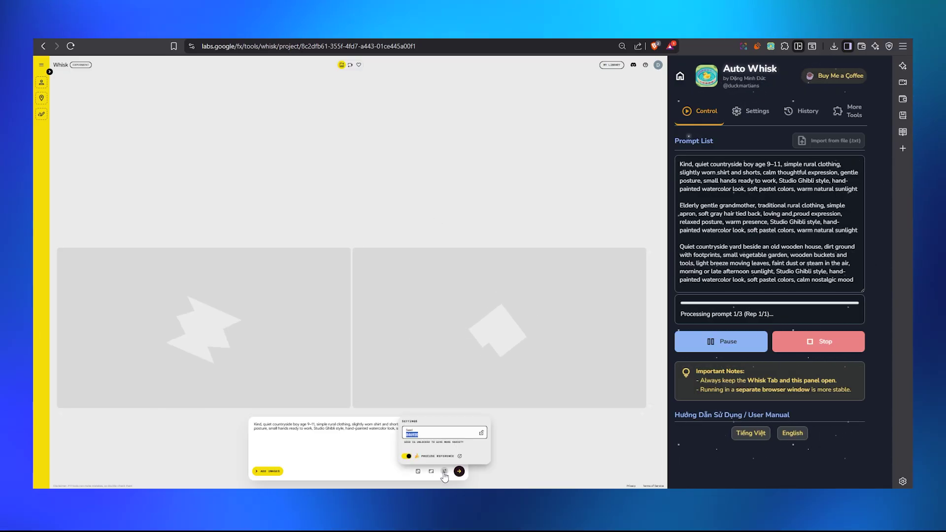
pyautogui.click(444, 472)
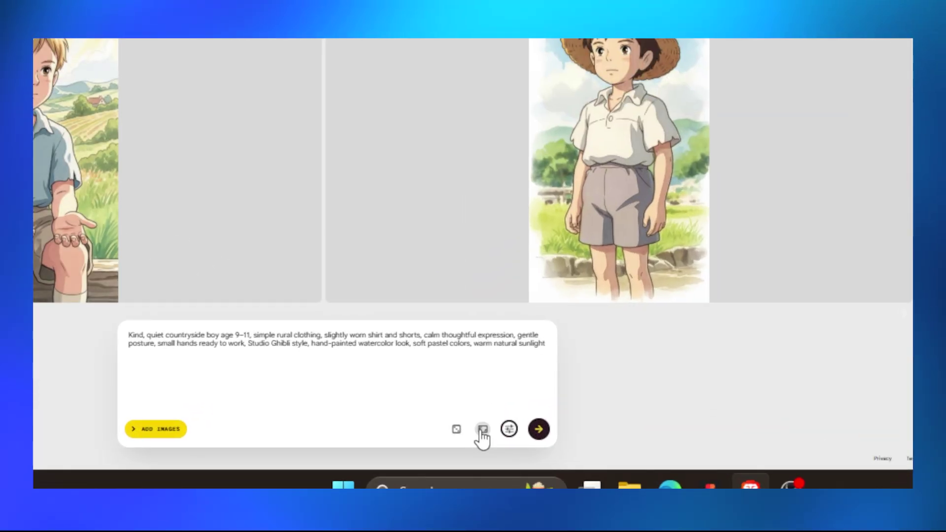
pyautogui.click(431, 472)
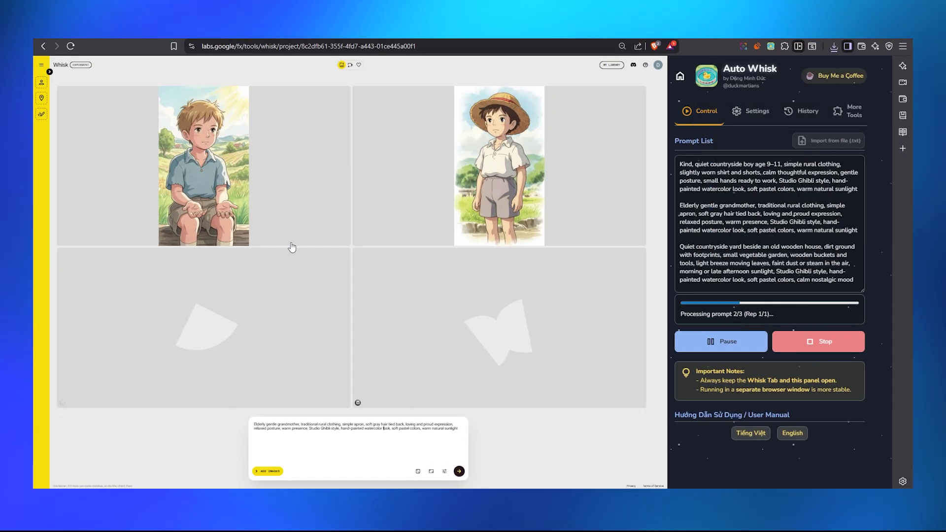
# Step: Check the recent downloads and review the generated boy, grandmother and garden images with the page zoom reset to 100%
pyautogui.moveTo(478, 181)
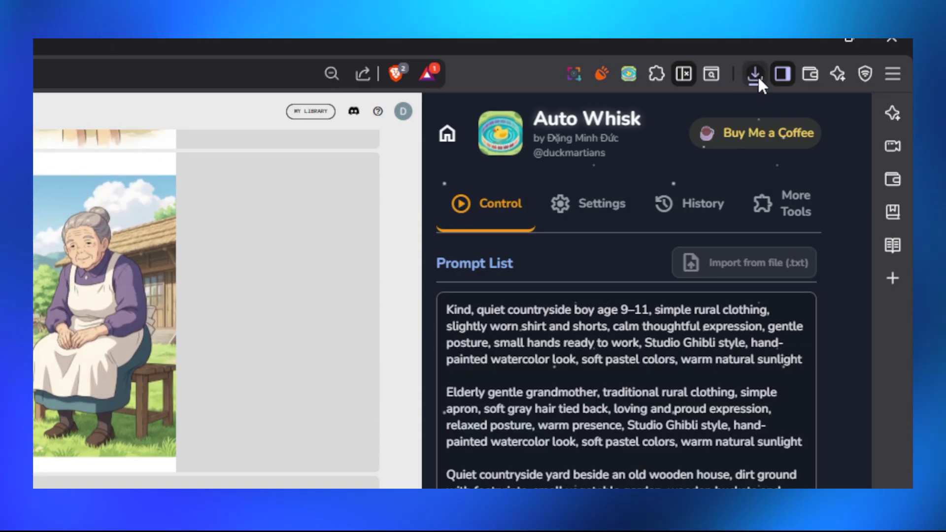
pyautogui.click(755, 75)
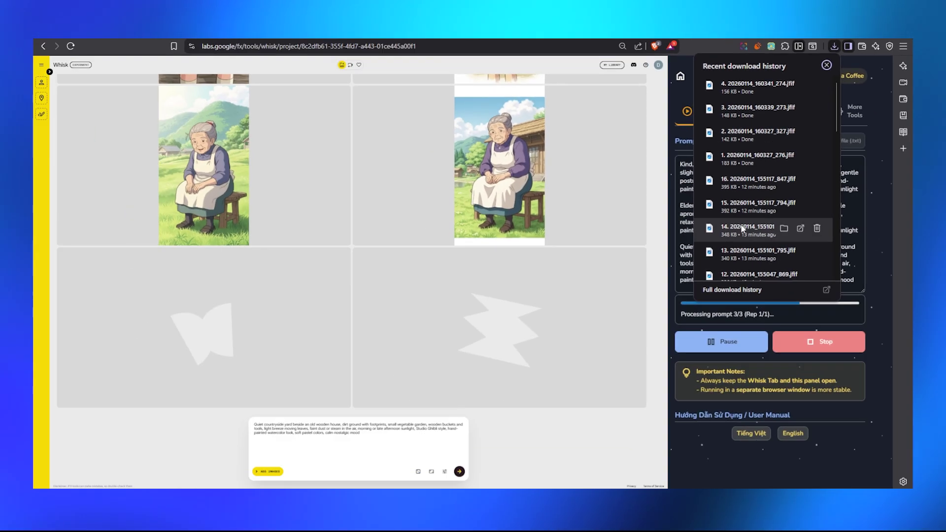
pyautogui.click(651, 264)
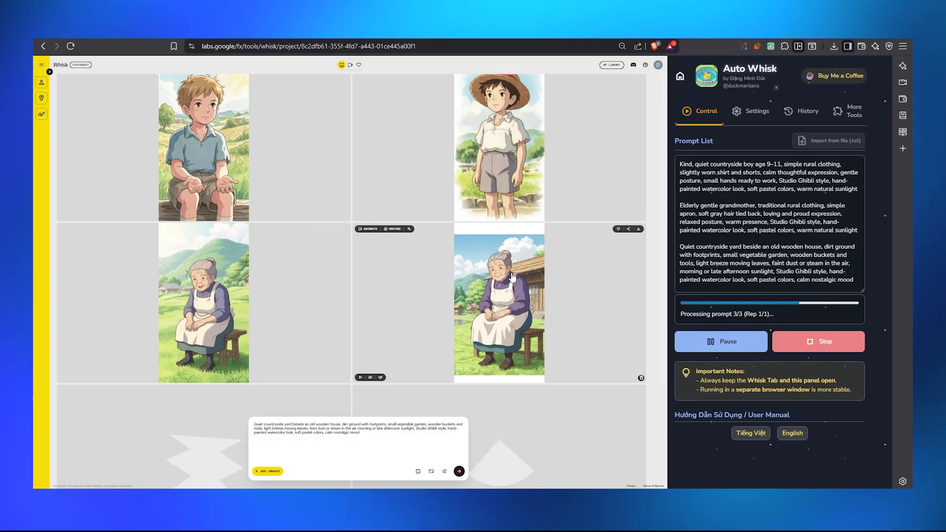
pyautogui.scroll(-3, 328, 261)
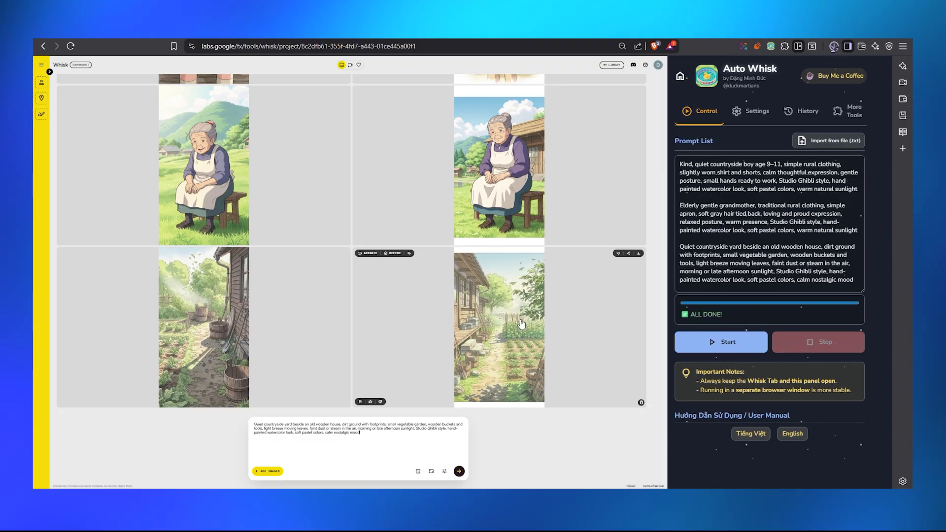
pyautogui.hotkey('ctrl', '0')
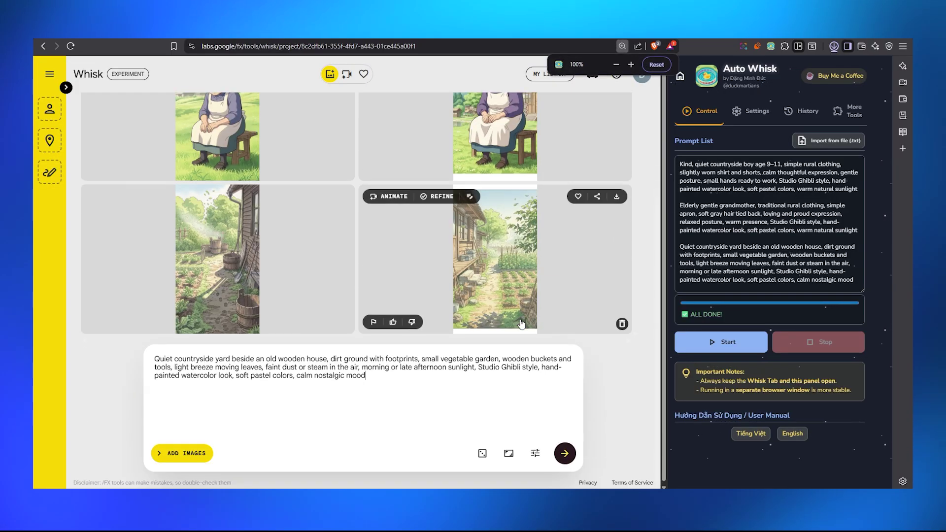
pyautogui.scroll(5, 522, 295)
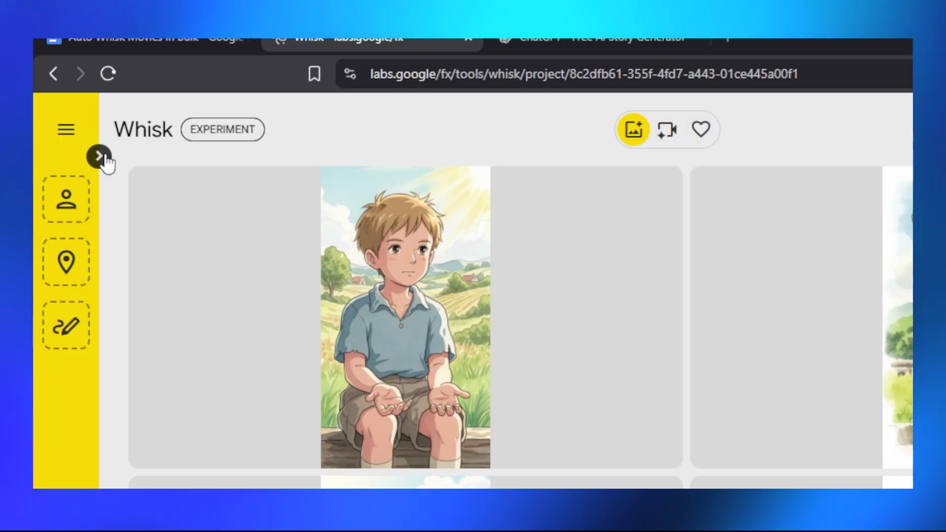
# Step: Expand Whisk's reference images and add the straw-hat boy and the grandmother in front of the wooden house as two subjects
pyautogui.click(99, 157)
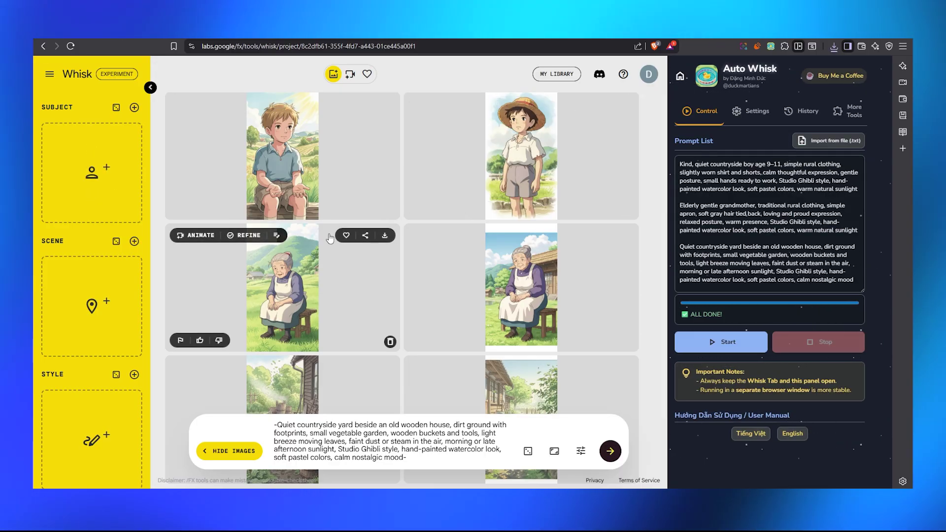
pyautogui.moveTo(514, 157); pyautogui.dragTo(74, 164)
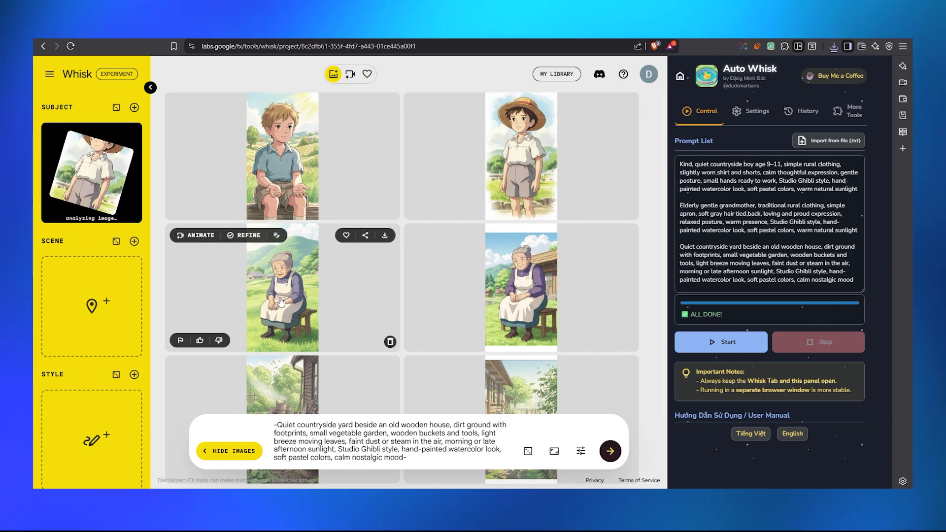
pyautogui.moveTo(534, 296); pyautogui.dragTo(91, 172)
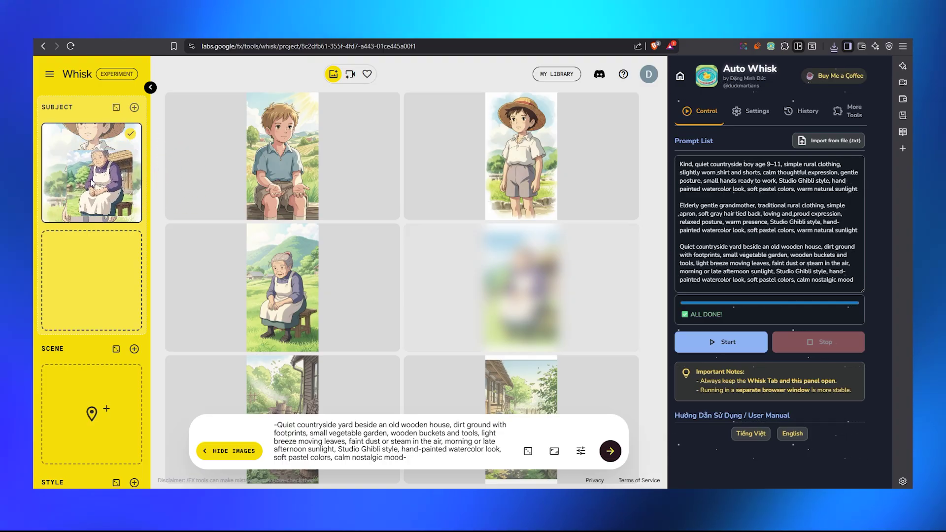
pyautogui.moveTo(384, 238)
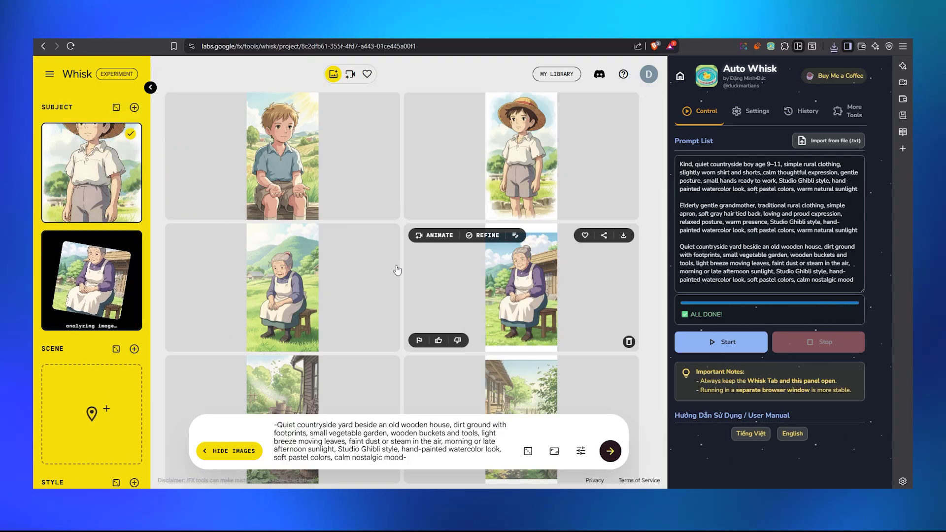
# Step: Set the brighter garden image, with the wooden house beside the path, as the scene reference
pyautogui.scroll(-2, 385, 238)
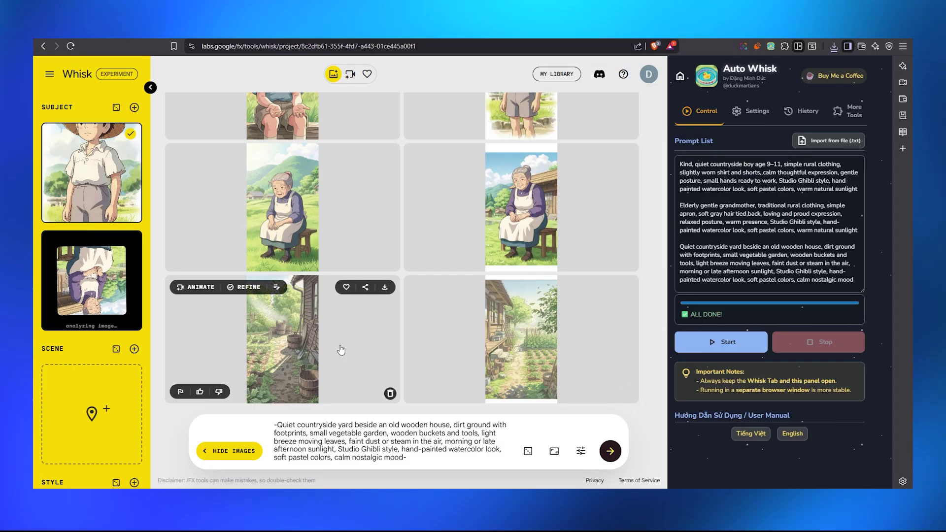
pyautogui.moveTo(508, 342)
pyautogui.moveTo(294, 343)
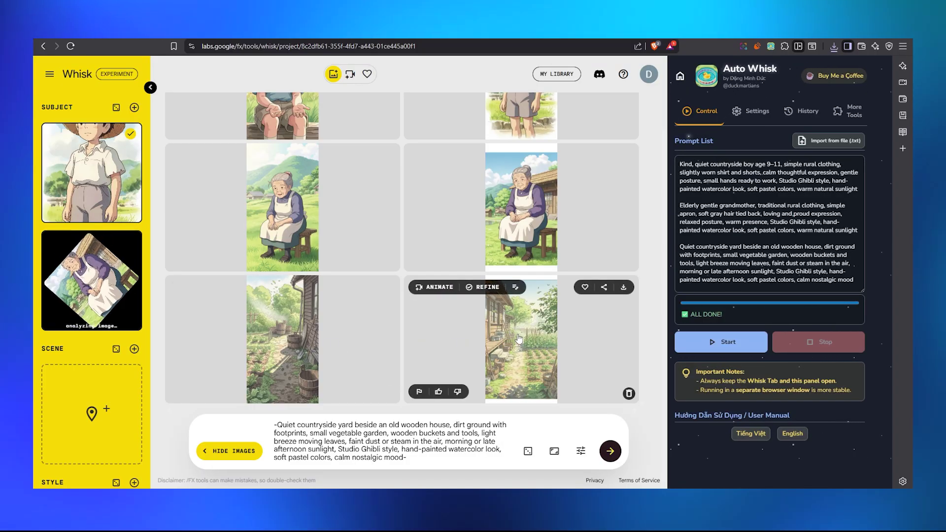
pyautogui.moveTo(518, 339); pyautogui.dragTo(114, 407)
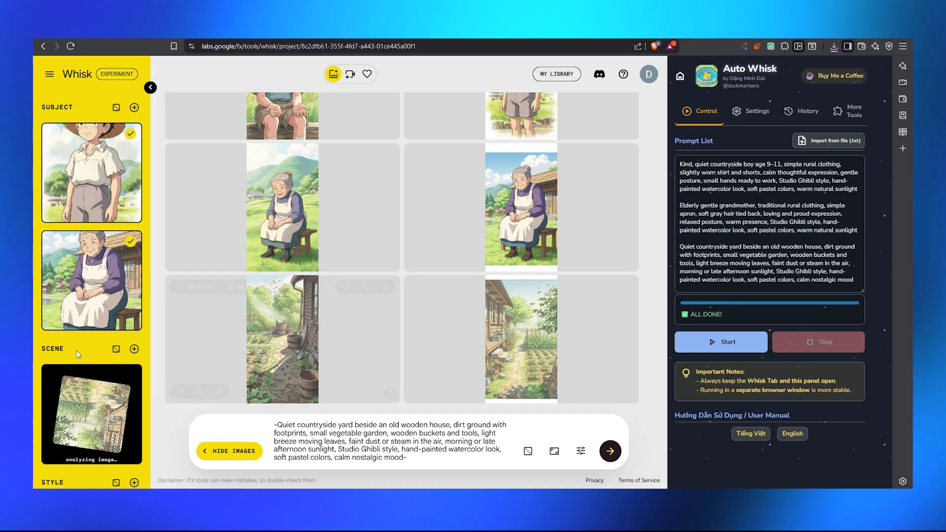
pyautogui.moveTo(116, 180)
pyautogui.moveTo(216, 331)
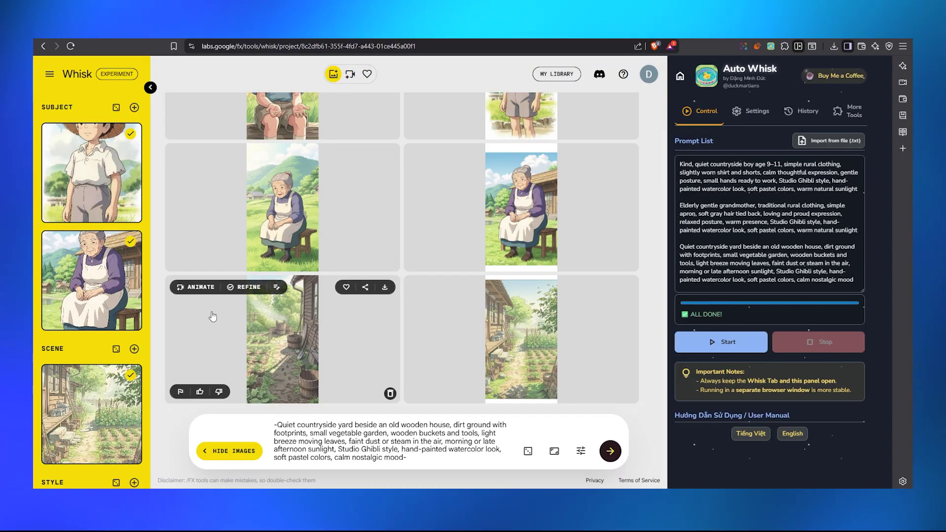
# Step: Copy the Prompt To Generate Images text from the document, submit it to the Free AI Story Generator GPT, and look through the reply
pyautogui.hotkey('ctrl', 'Tab')
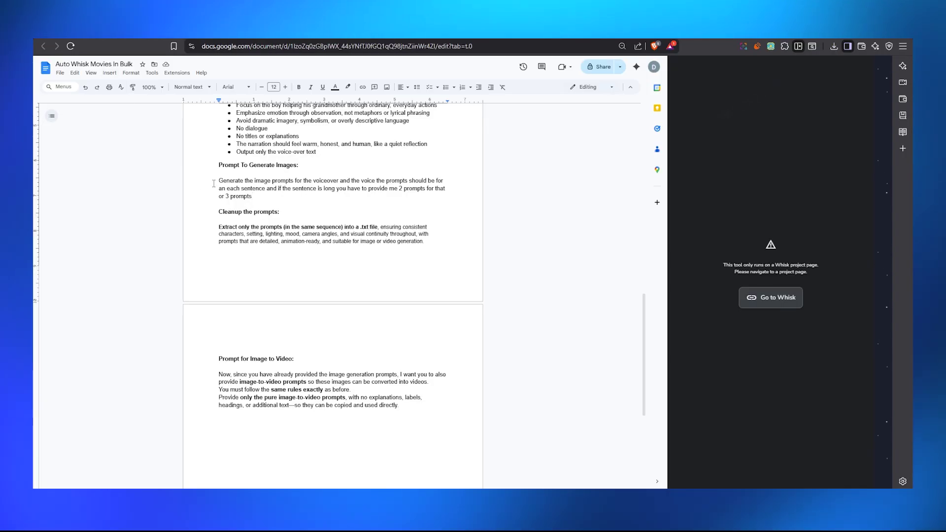
pyautogui.moveTo(230, 183); pyautogui.dragTo(256, 197)
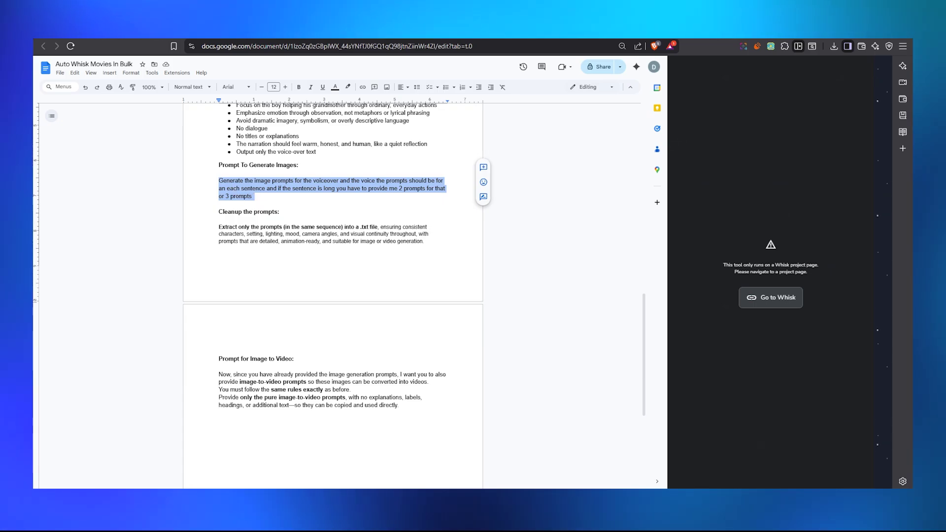
pyautogui.click(278, 59)
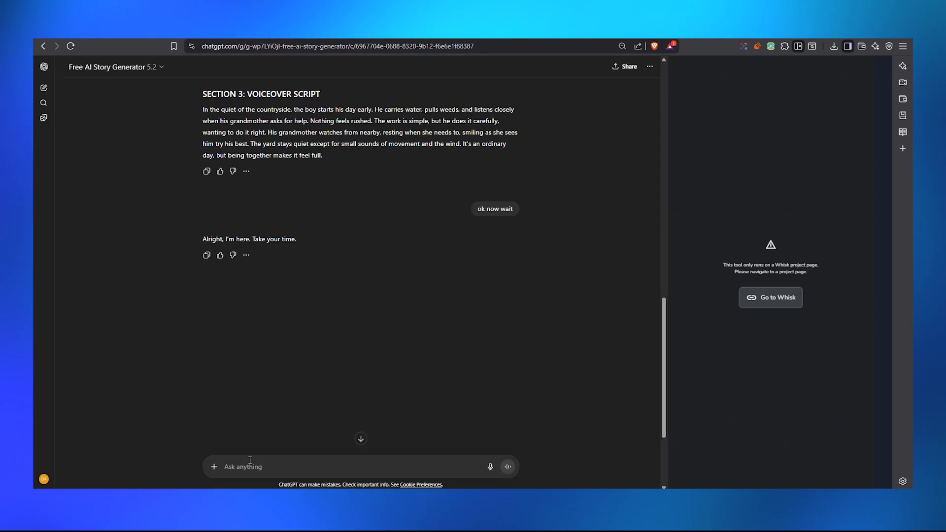
pyautogui.write('Generate the image prompts for the sentences and the voice this prompts should be for an exact sentence and if the sentence is long you have to provide me 2 prompts for that or 3 prompts.')
pyautogui.press('Return')
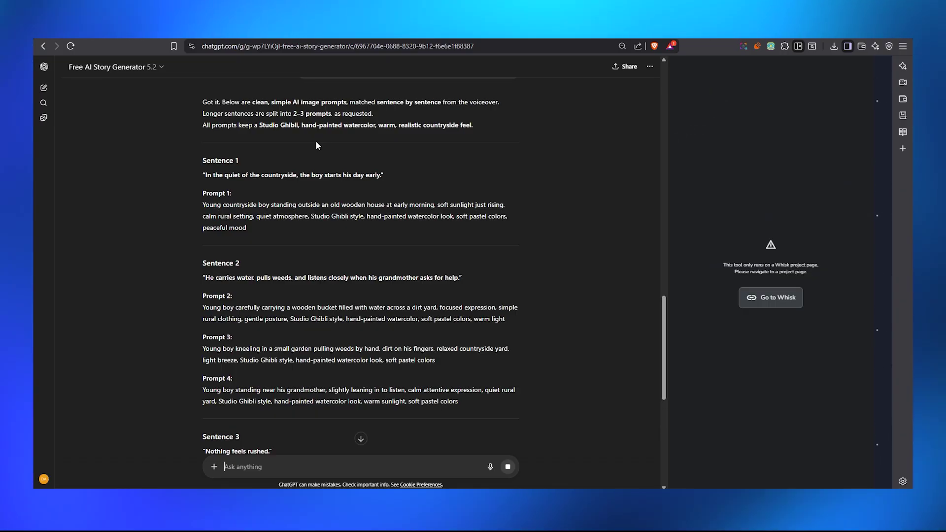
pyautogui.scroll(-10, 300, 149)
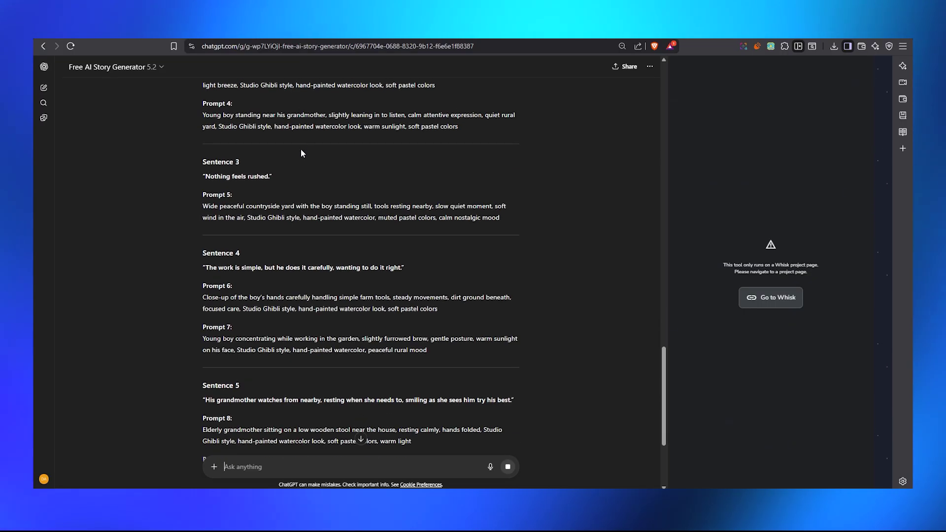
# Step: Read the rest of the generated prompts, copy the Cleanup the prompts text from the document, and submit it to the Free AI Story Generator GPT
pyautogui.scroll(-2, 298, 197)
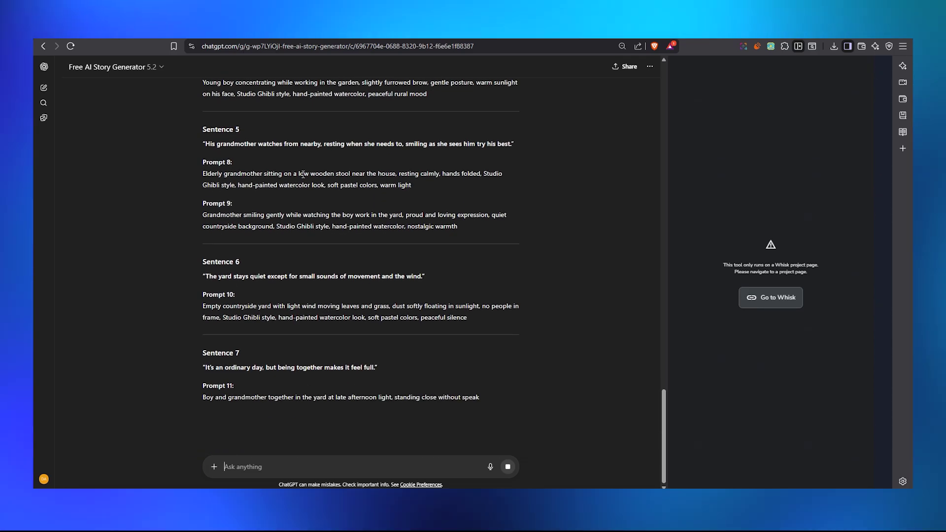
pyautogui.scroll(-1, 295, 223)
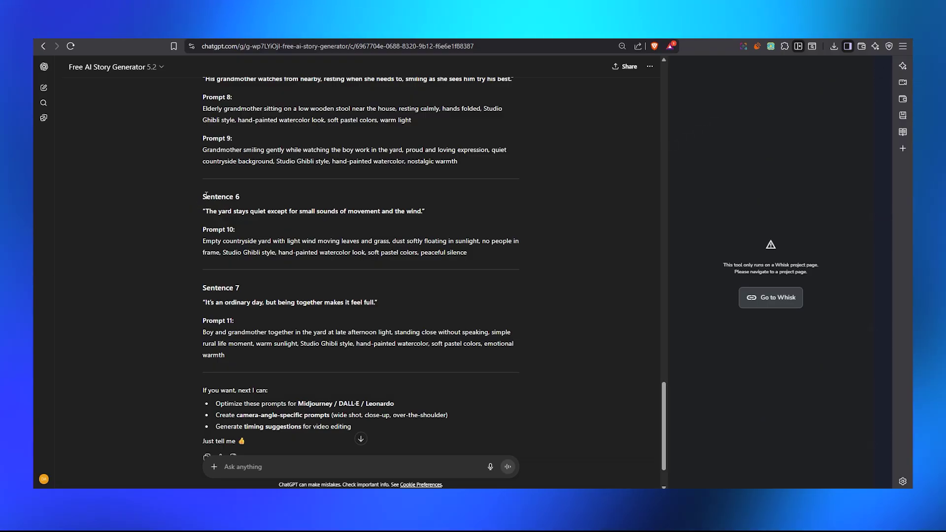
pyautogui.scroll(-1, 302, 313)
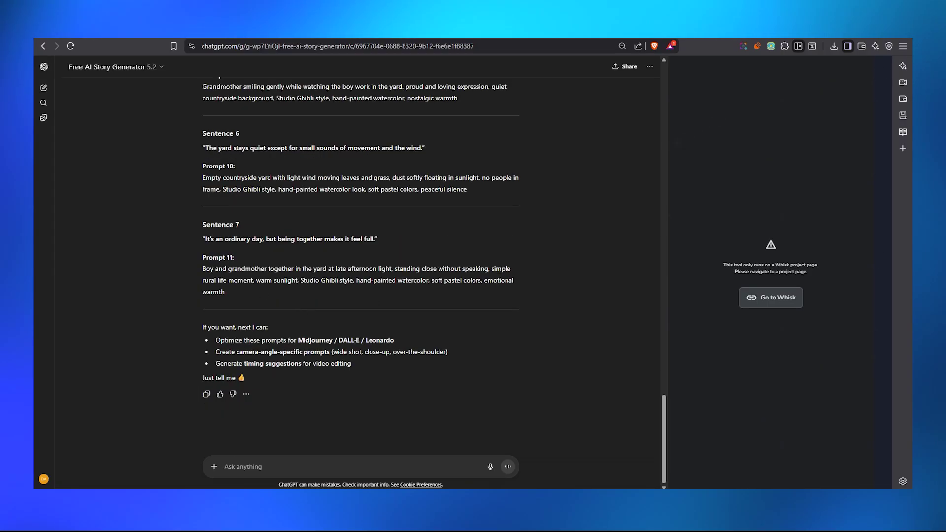
pyautogui.hotkey('ctrl', 'Tab')
pyautogui.tripleClick(223, 225)
pyautogui.hotkey('ctrl', 'c')
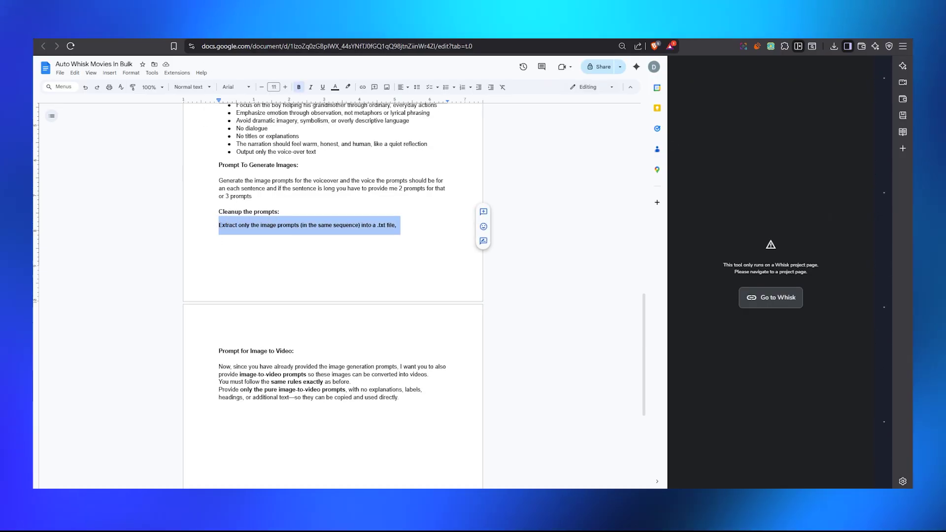
pyautogui.hotkey('ctrl', 'shift', 'Tab')
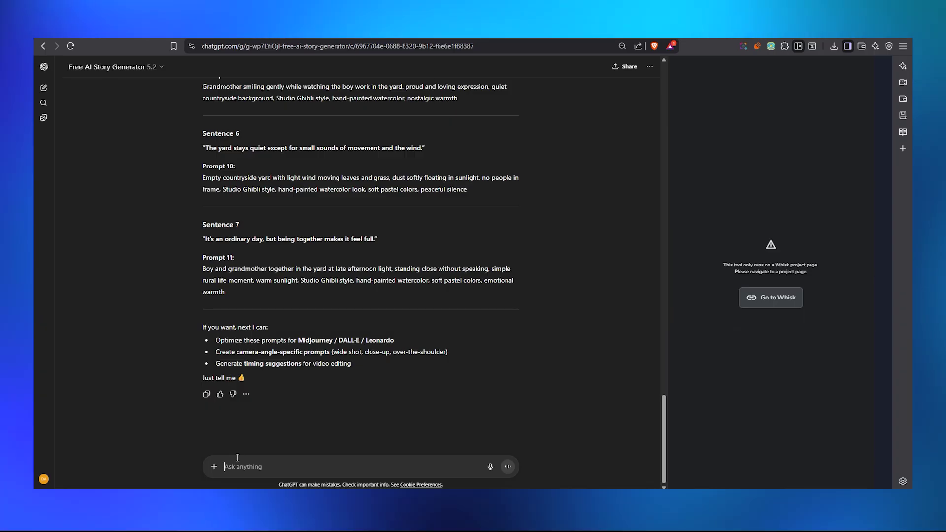
pyautogui.hotkey('ctrl', 'v')
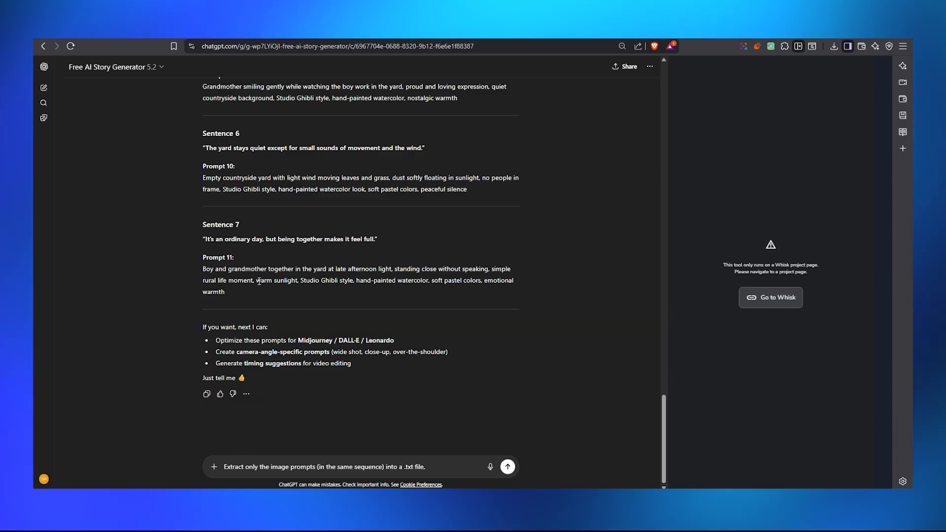
pyautogui.press('Return')
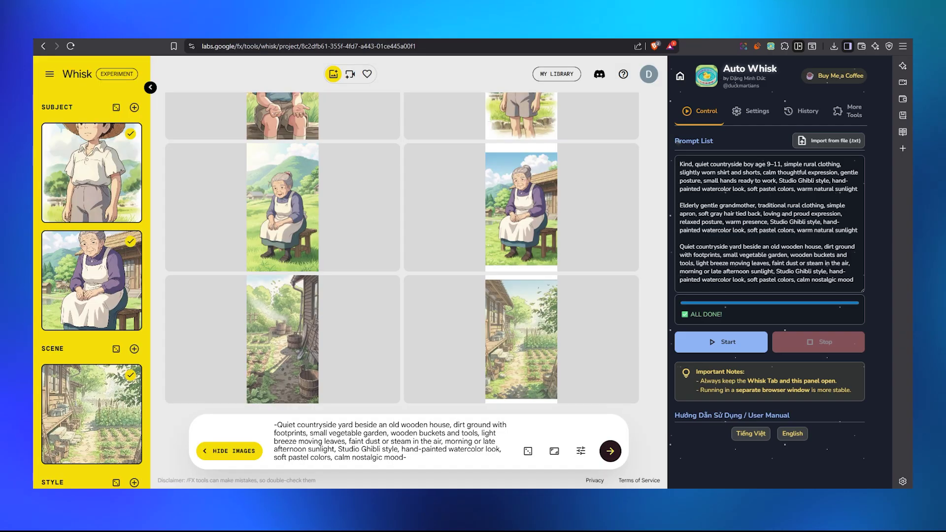
# Step: Replace Auto Whisk's prompt list with the extracted image prompts and start generation on the current Whisk project
pyautogui.click(733, 210)
pyautogui.hotkey('ctrl', 'a')
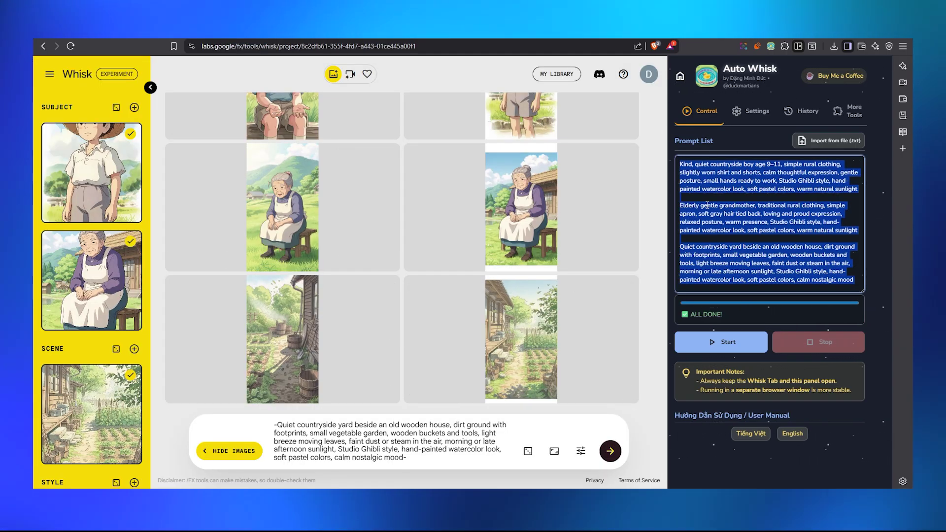
pyautogui.press('BackSpace')
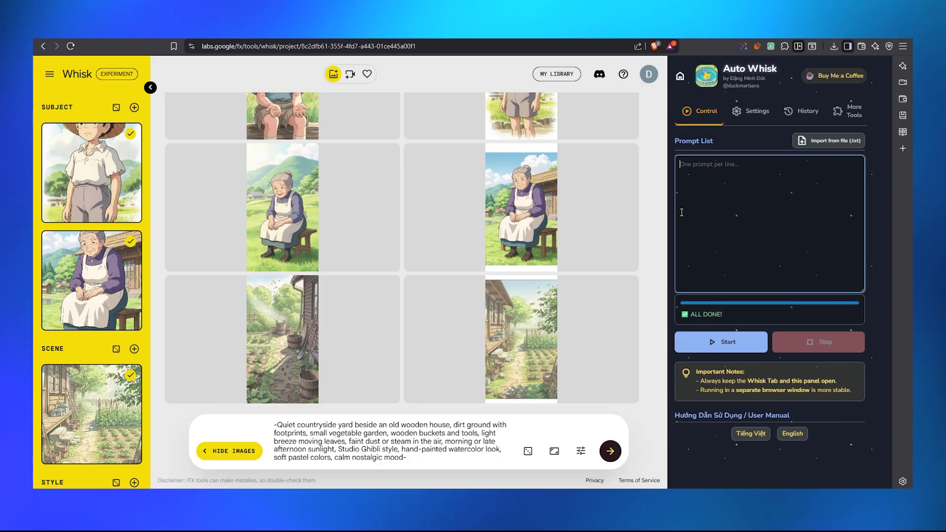
pyautogui.hotkey('ctrl', 'v')
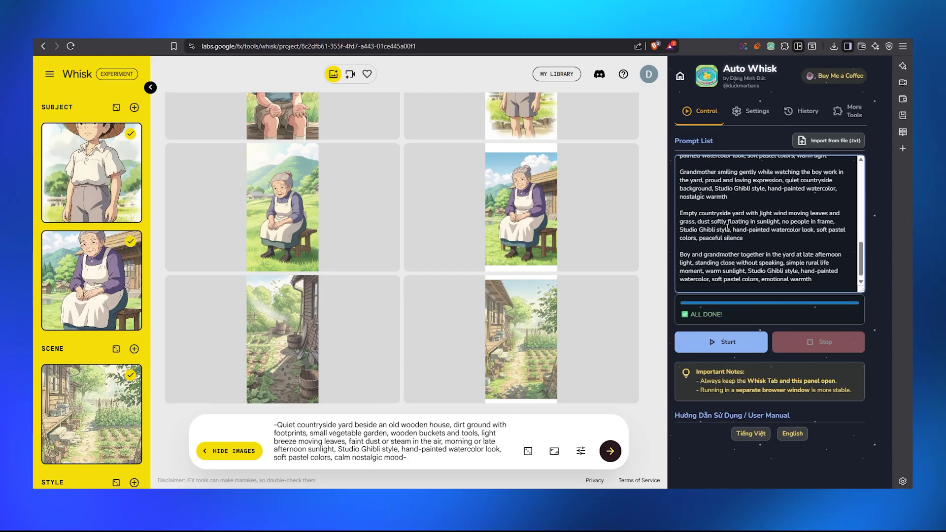
pyautogui.click(715, 345)
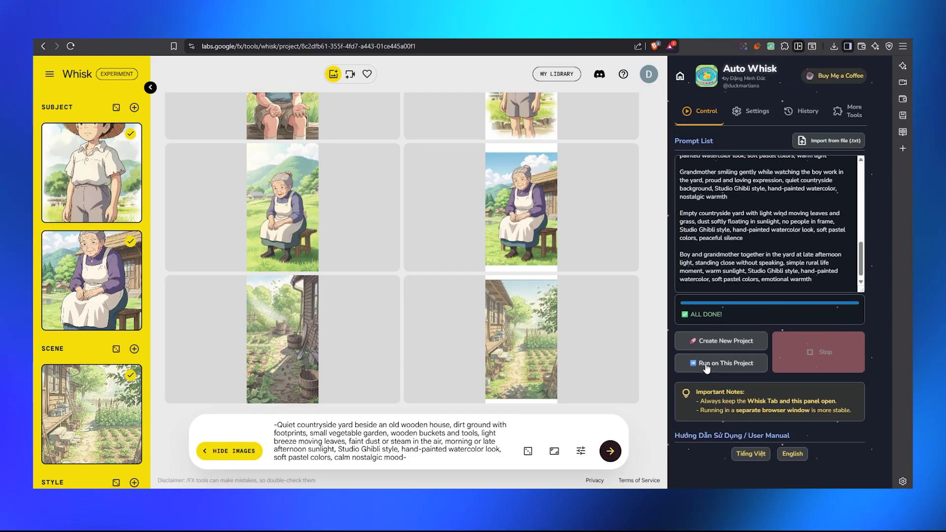
pyautogui.click(719, 364)
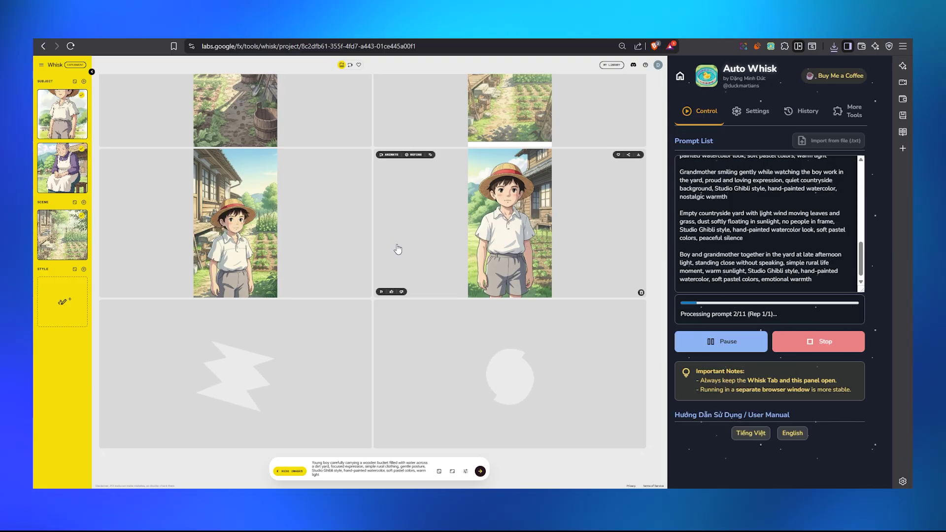
# Step: Compare the queued prompts with the generated images of the straw-hat boy standing and carrying the wooden bucket
pyautogui.scroll(5, 782, 241)
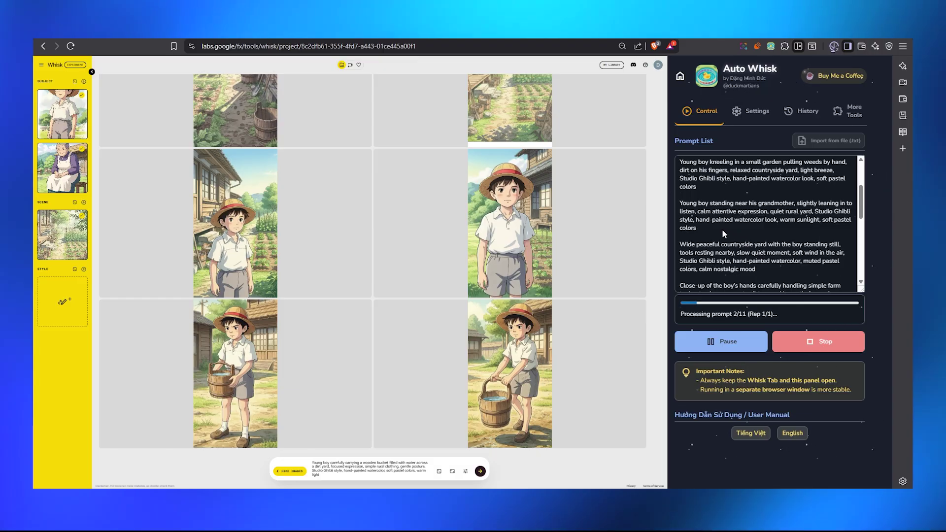
pyautogui.scroll(1, 721, 229)
pyautogui.scroll(3, 413, 231)
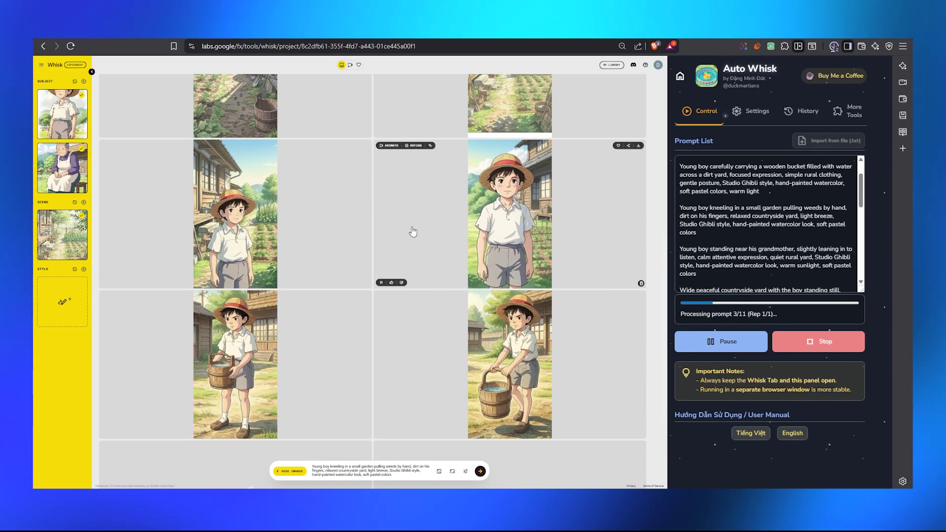
pyautogui.scroll(-2, 415, 233)
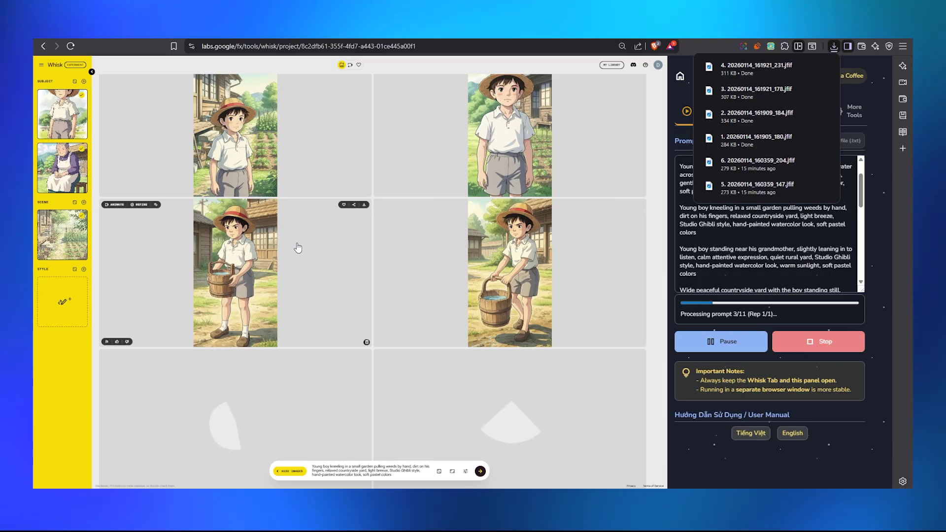
pyautogui.scroll(1, 254, 182)
pyautogui.scroll(1, 254, 182)
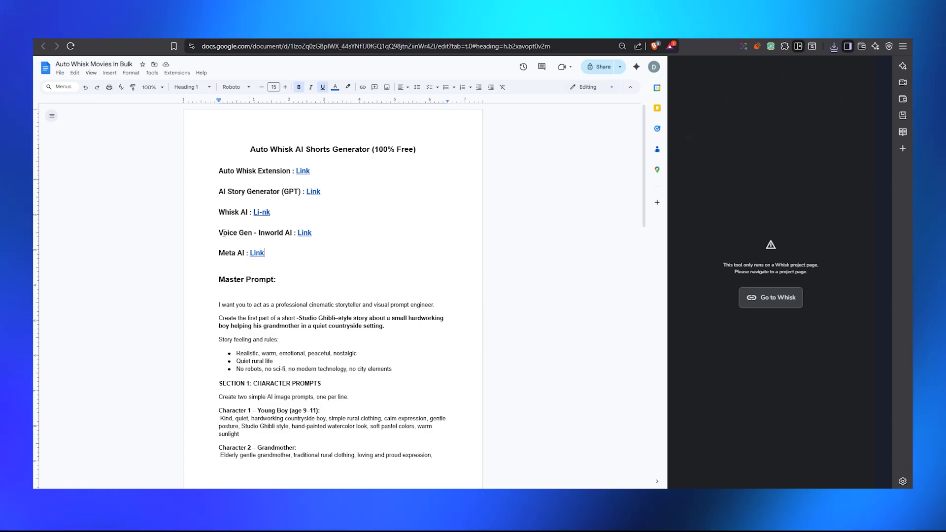
# Step: Open the Inworld AI voice generator linked in the document and browse its English voices
pyautogui.click(223, 234)
pyautogui.click(304, 233)
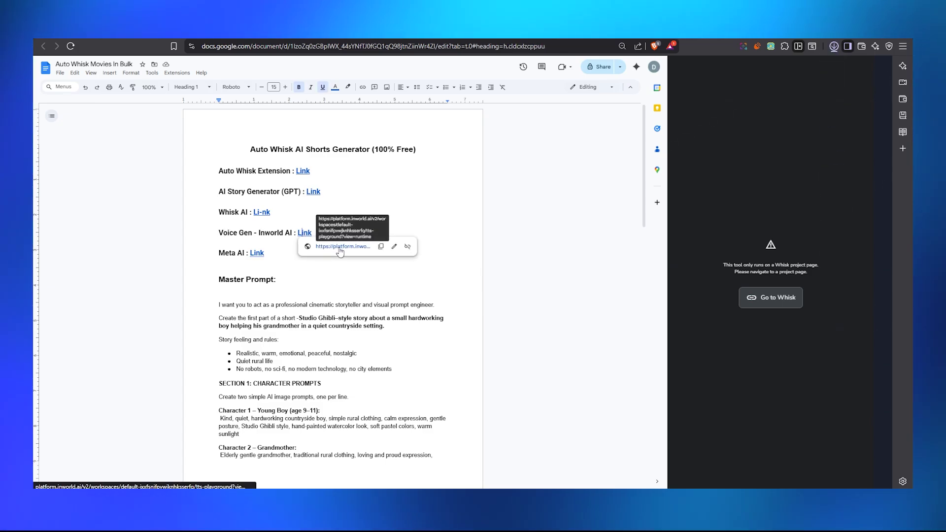
pyautogui.click(341, 249)
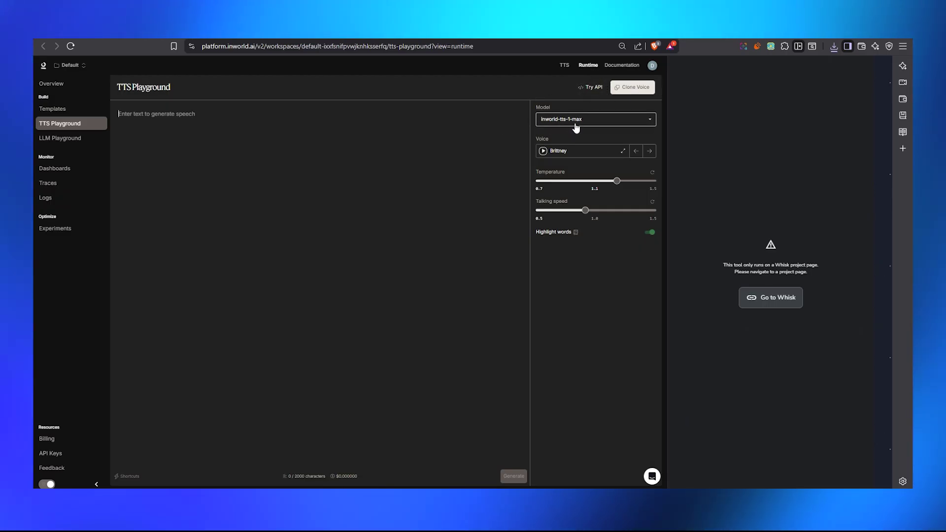
pyautogui.click(570, 154)
pyautogui.scroll(-5, 577, 318)
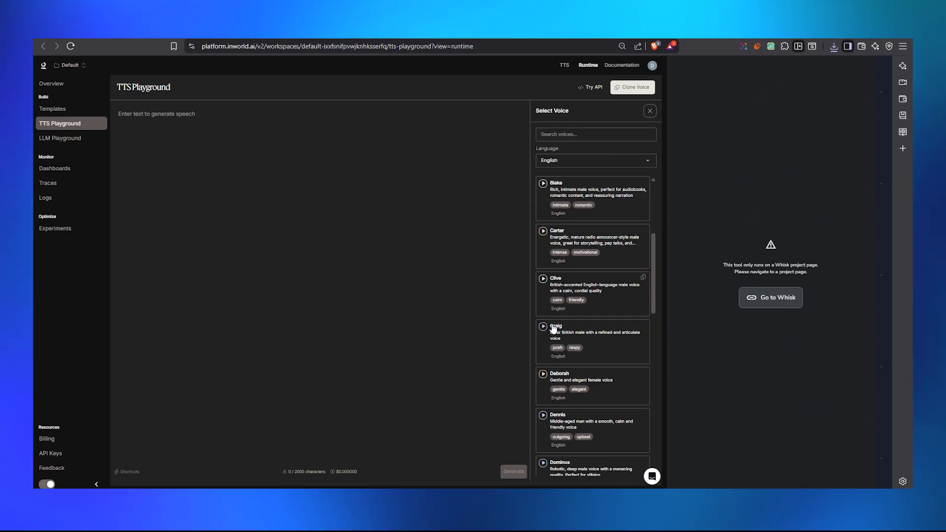
pyautogui.scroll(10, 578, 318)
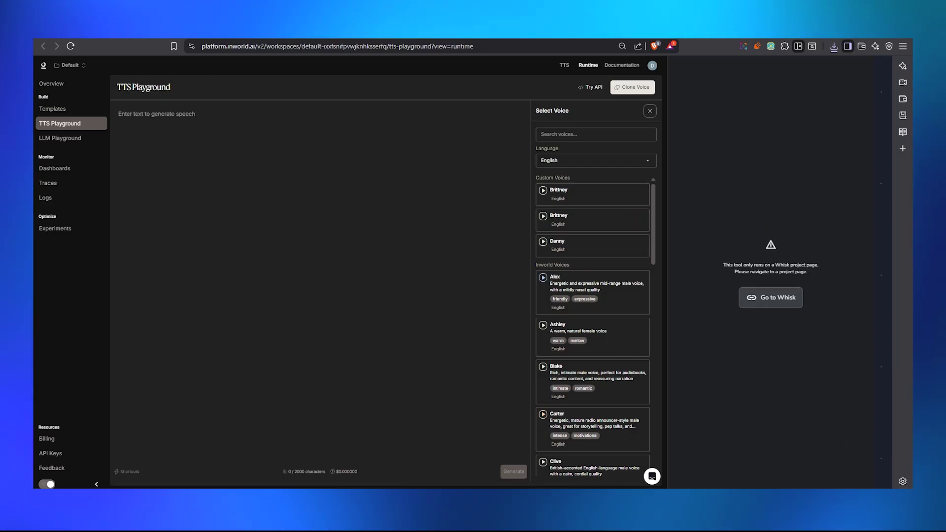
# Step: Copy the Section 3 voiceover script from the GPT conversation and paste it into Inworld's TTS Playground as the speech text
pyautogui.hotkey('ctrl', 'Tab')
pyautogui.scroll(-10, 371, 260)
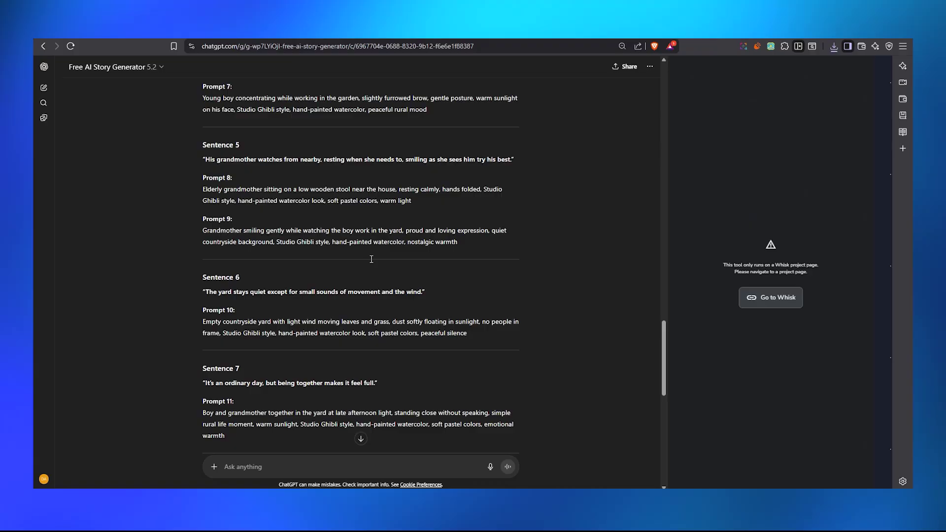
pyautogui.scroll(3, 371, 259)
pyautogui.scroll(15, 371, 259)
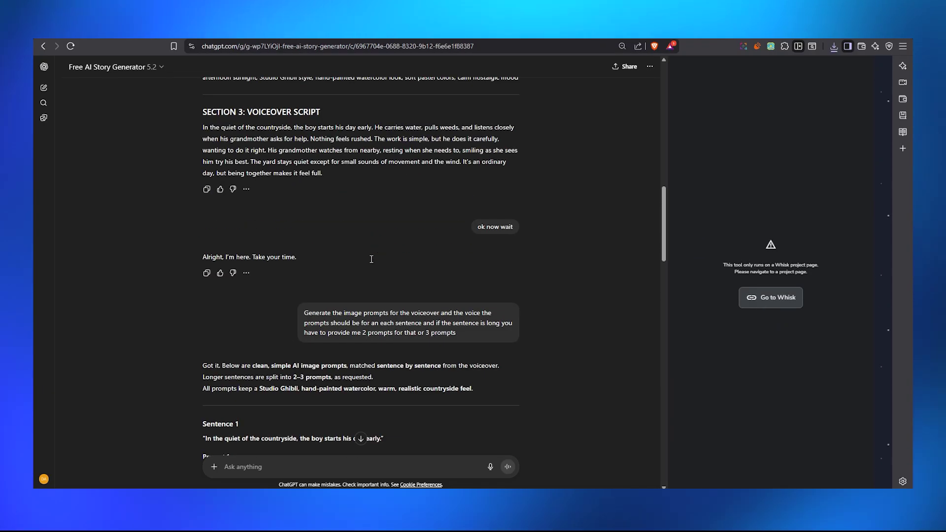
pyautogui.moveTo(218, 219); pyautogui.dragTo(327, 263)
pyautogui.hotkey('ctrl', 'c')
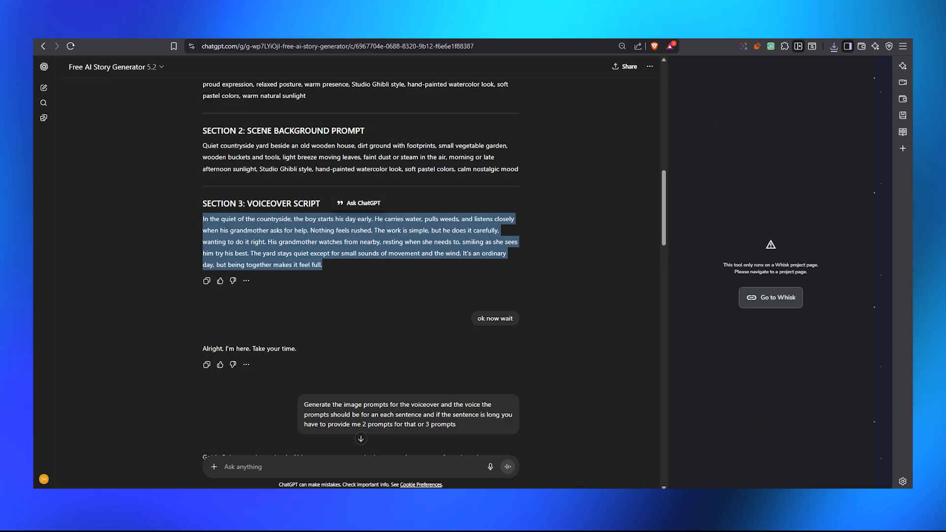
pyautogui.hotkey('ctrl', 'Tab')
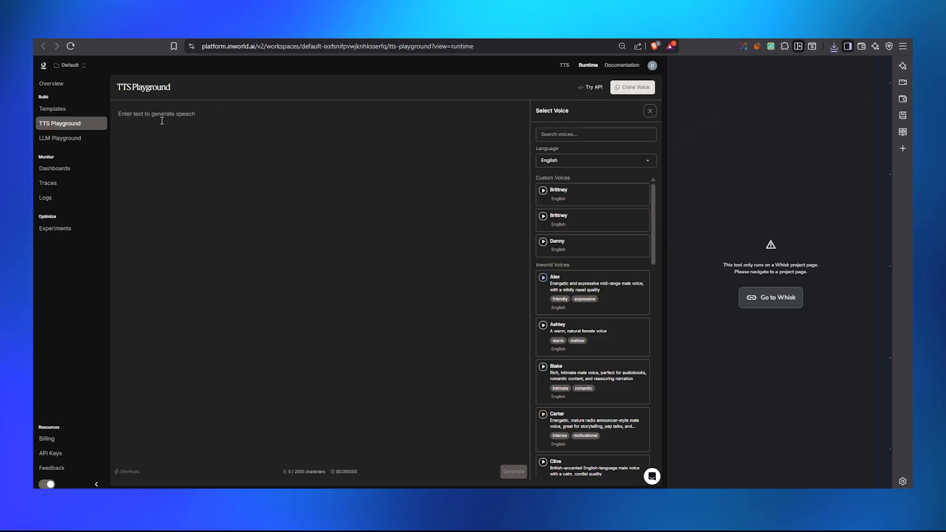
pyautogui.click(179, 127)
pyautogui.hotkey('ctrl', 'v')
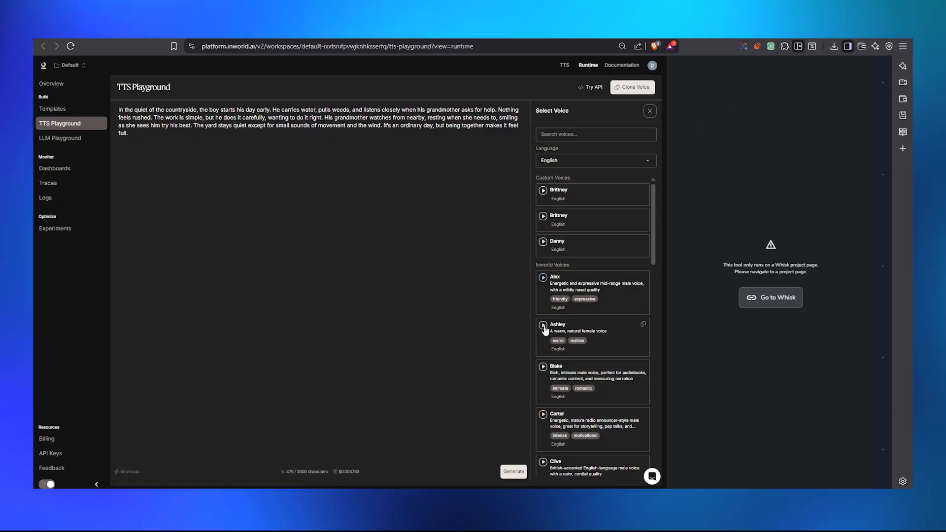
# Step: Preview the Ashley and Deborah voices and select Deborah for the voiceover
pyautogui.click(543, 327)
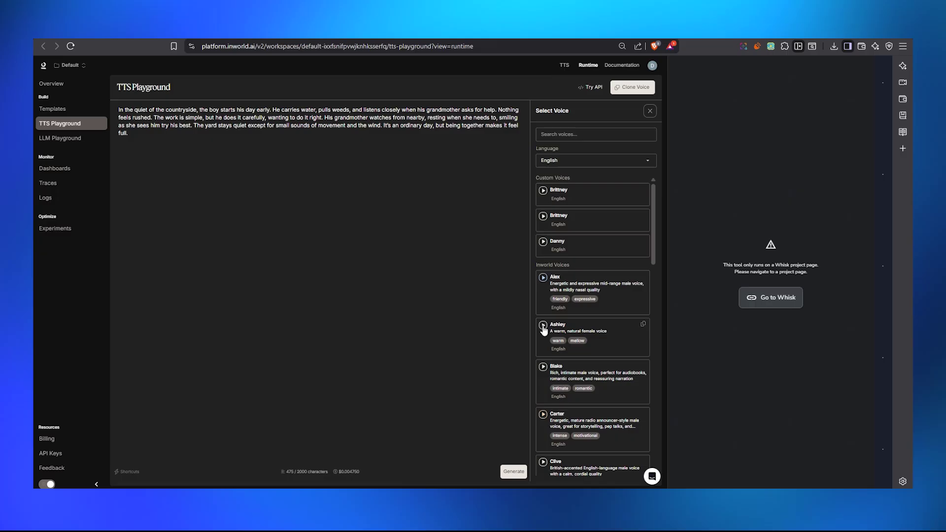
pyautogui.scroll(-2, 556, 329)
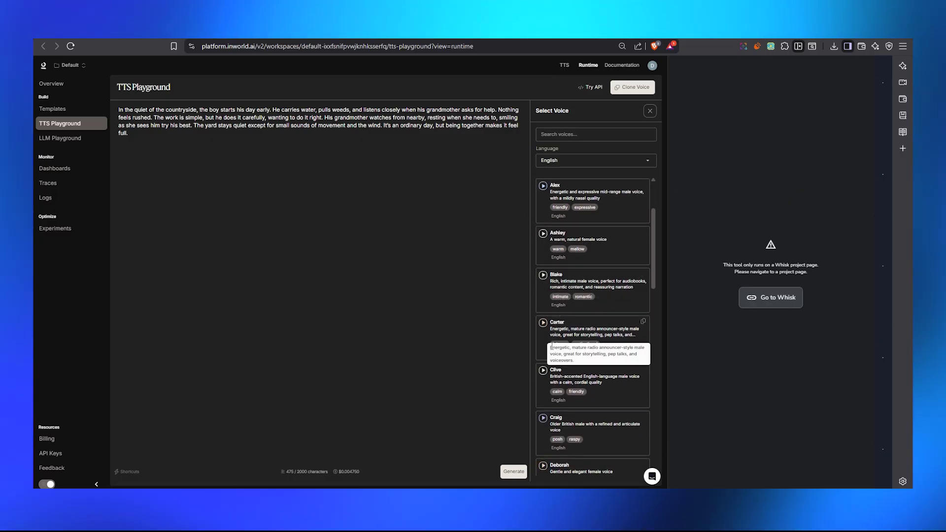
pyautogui.scroll(-2, 550, 360)
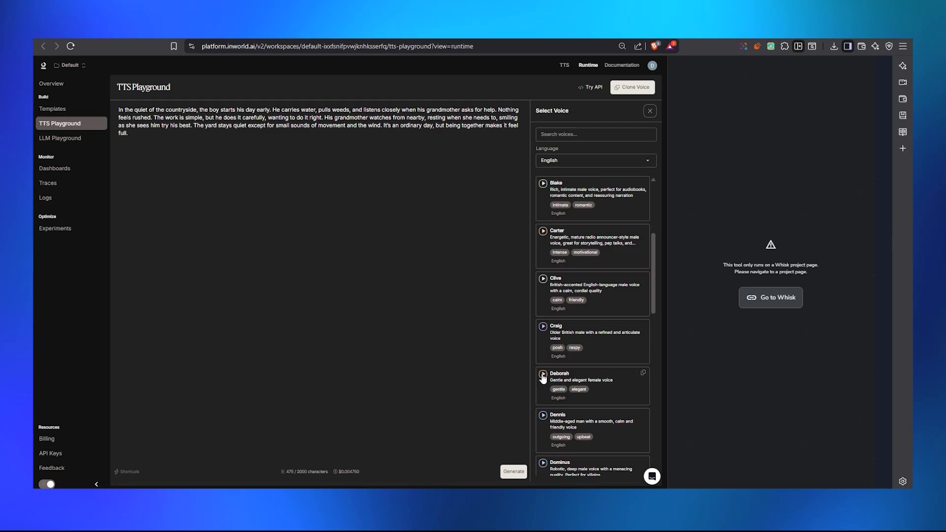
pyautogui.click(544, 375)
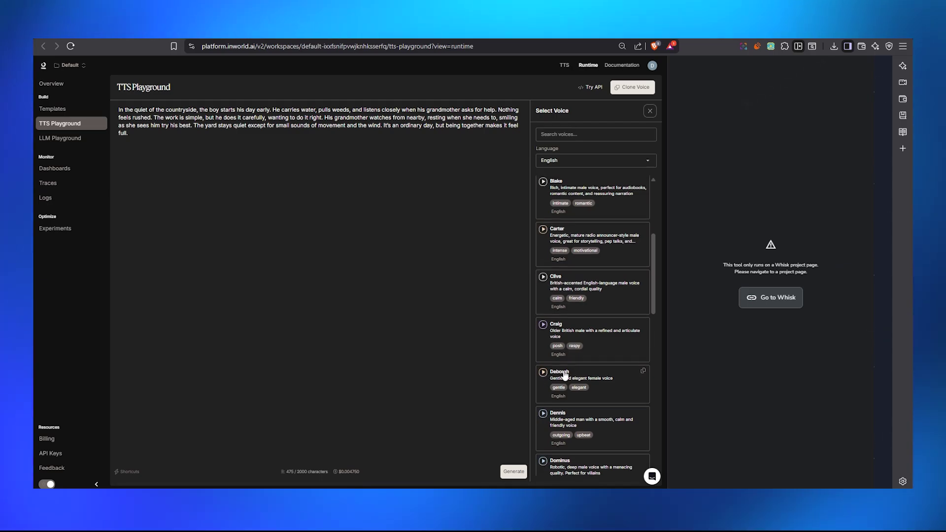
pyautogui.scroll(-1, 565, 376)
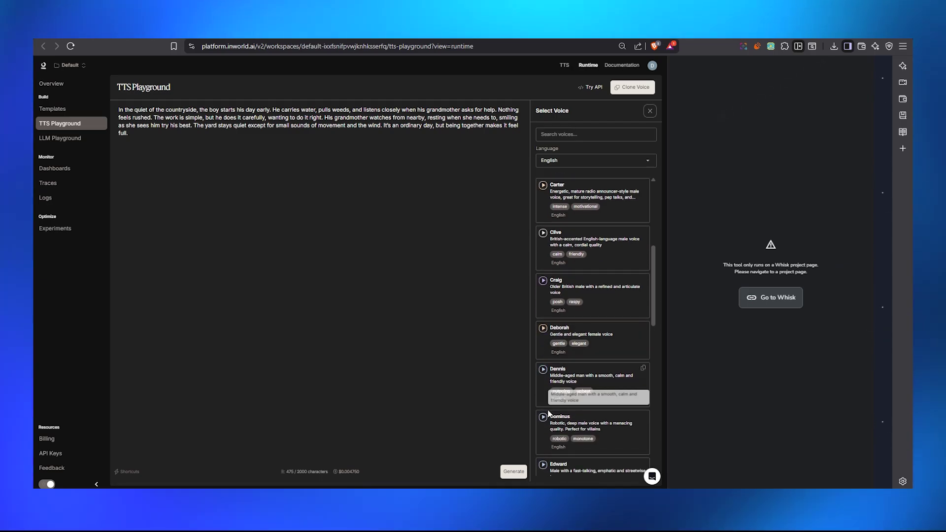
pyautogui.click(572, 333)
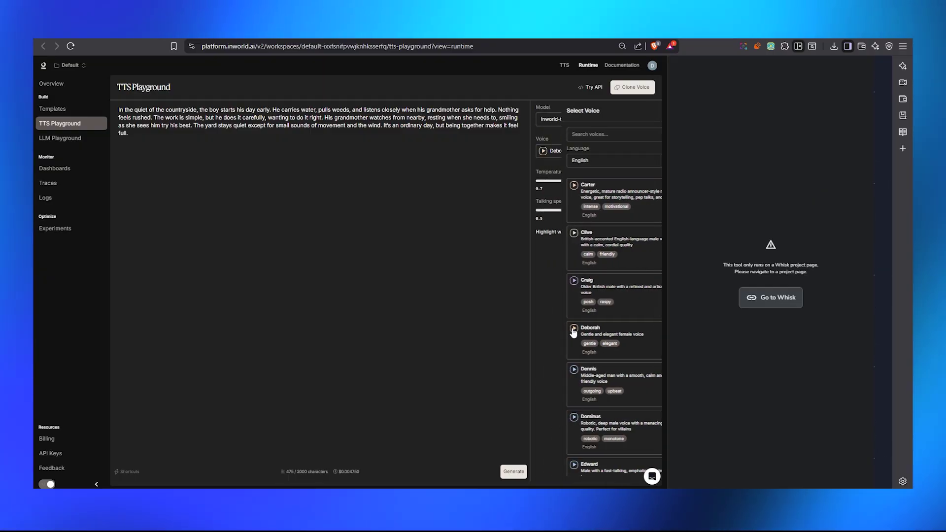
# Step: Generate the voiceover speech, pause its playback, and download the audio
pyautogui.click(508, 477)
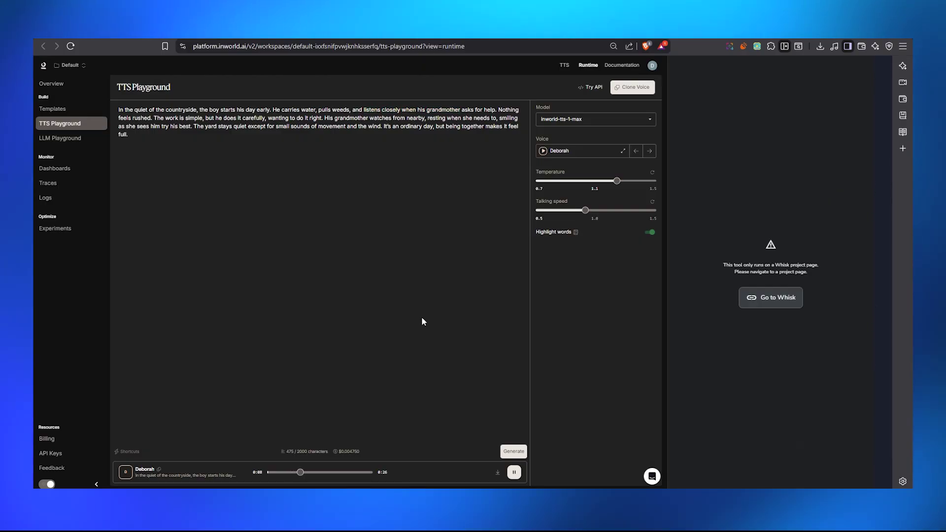
pyautogui.click(513, 471)
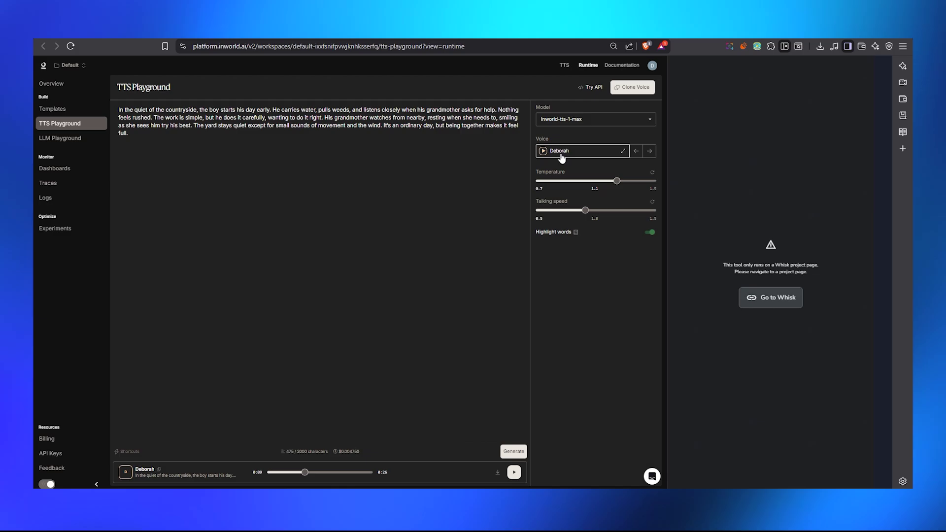
pyautogui.click(498, 473)
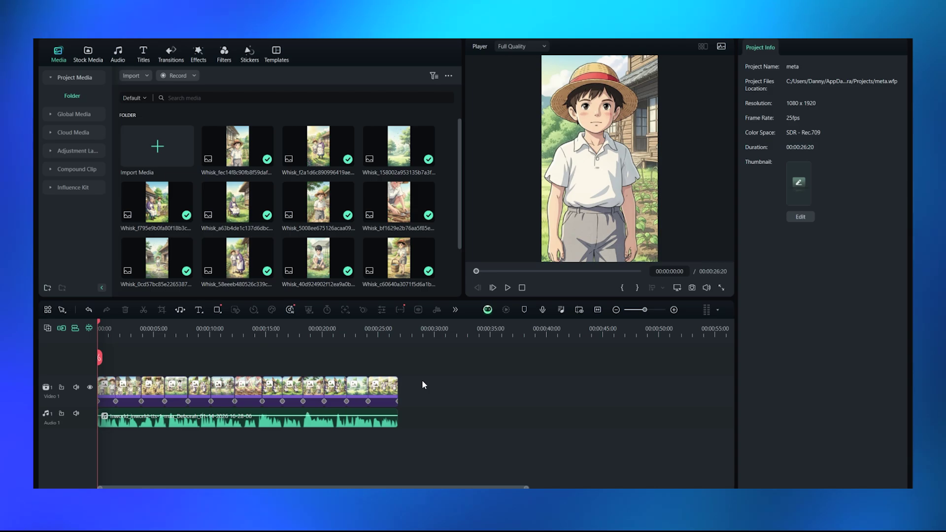
# Step: Switch to the video editor and play the assembled timeline of Whisk images with the Deborah voiceover from the start
pyautogui.press('space')
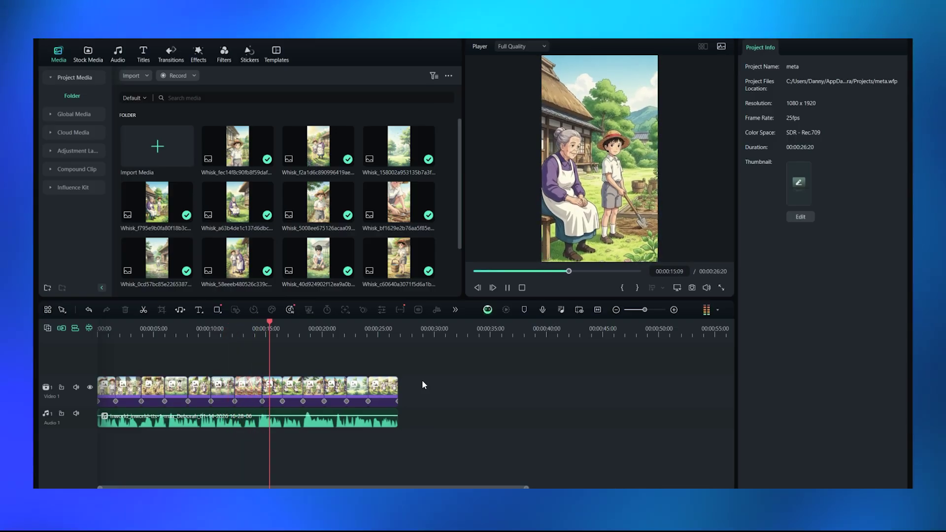
# Step: Pause the timeline playback and open the export for the assembled short
pyautogui.press('space')
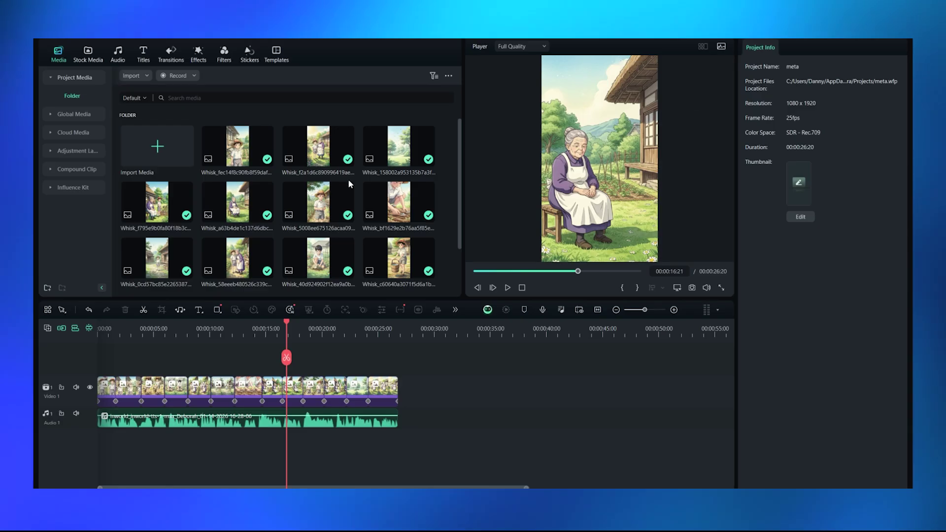
pyautogui.hotkey('ctrl', 'e')
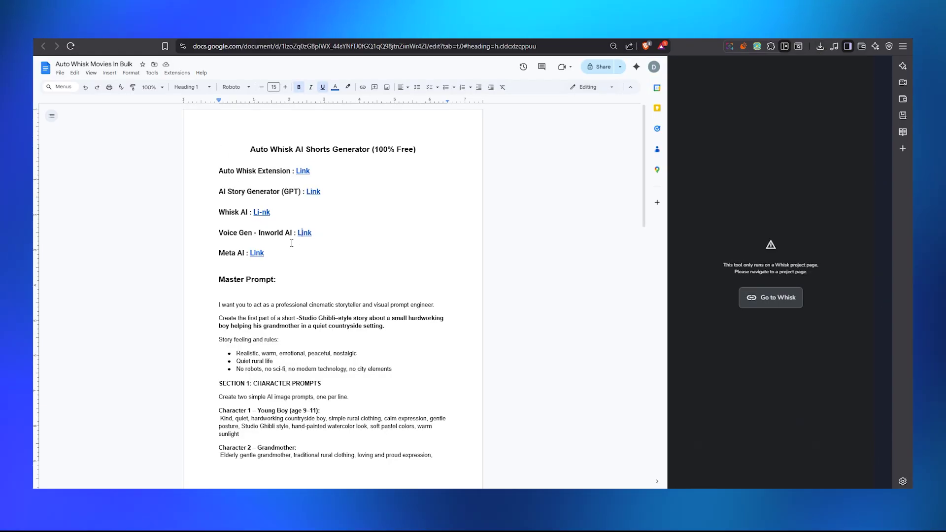
# Step: Open the Meta AI link from the Auto Whisk Movies In Bulk document in Google Docs
pyautogui.click(252, 254)
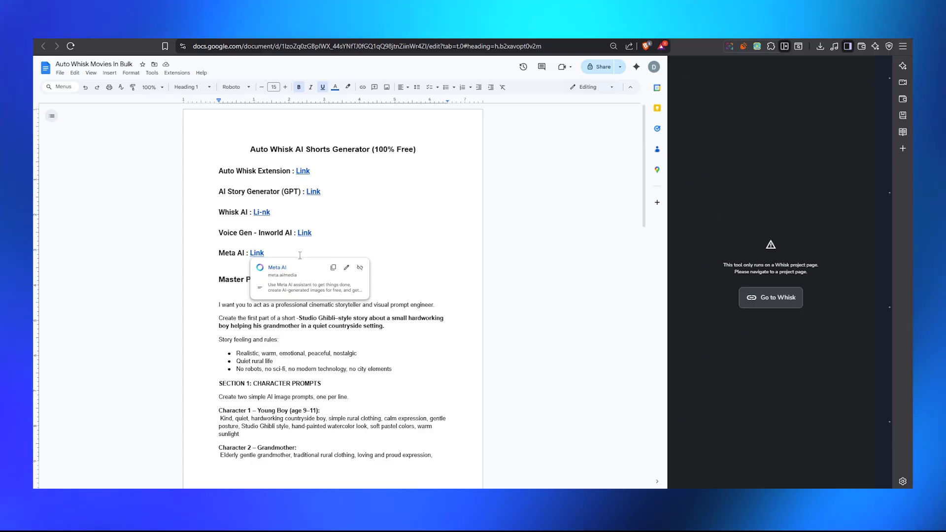
pyautogui.click(277, 267)
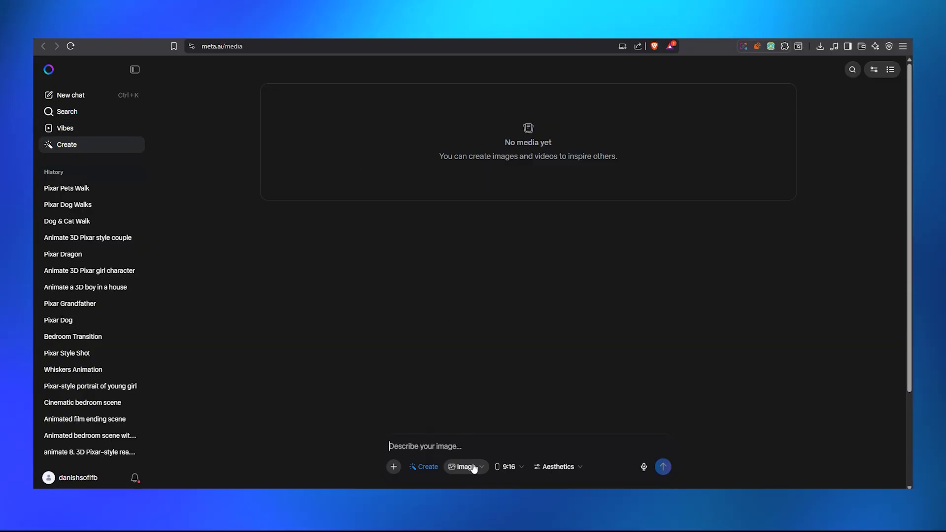
# Step: Set Meta AI's creation type to Video and upload the Whisk JPEG of the boy from the Downloads folder
pyautogui.click(473, 467)
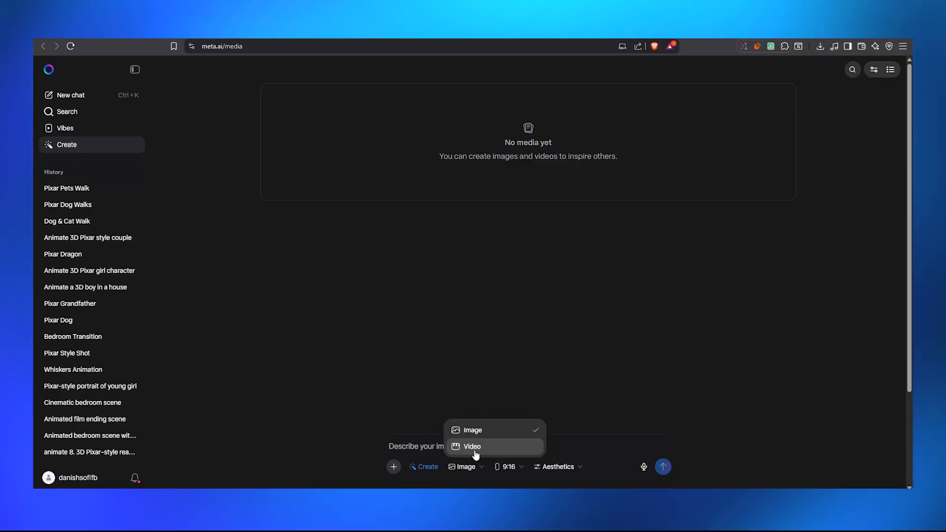
pyautogui.click(473, 446)
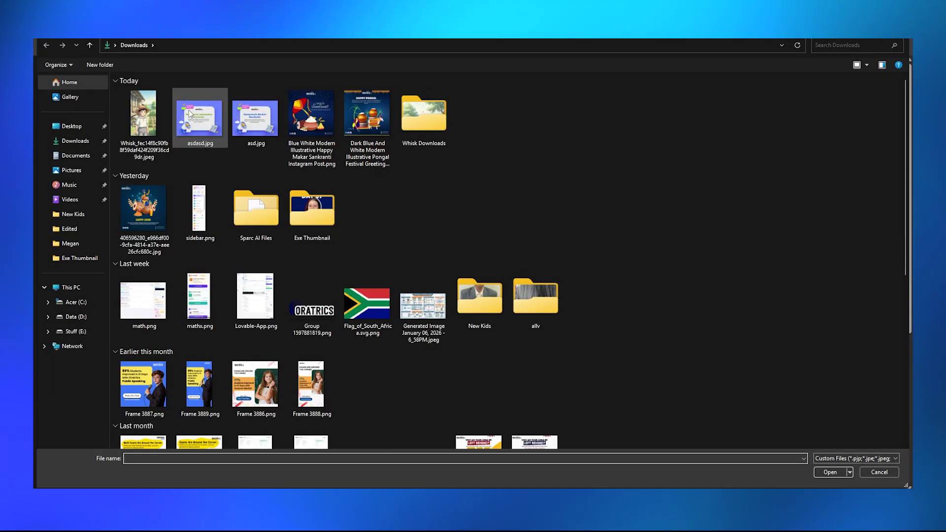
pyautogui.doubleClick(144, 123)
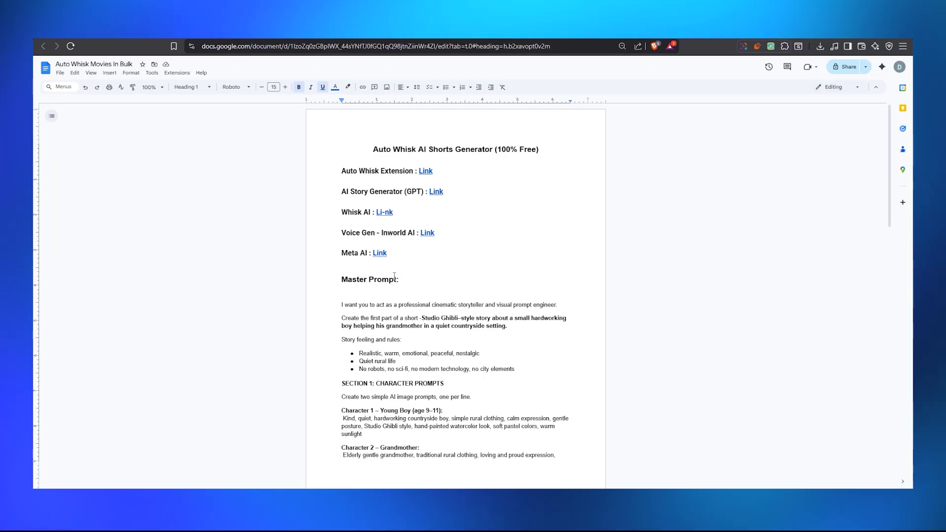
# Step: Copy the Prompt for Image to Video text from the Google Docs document and send it in the Free AI Story Generator conversation
pyautogui.scroll(-15, 413, 195)
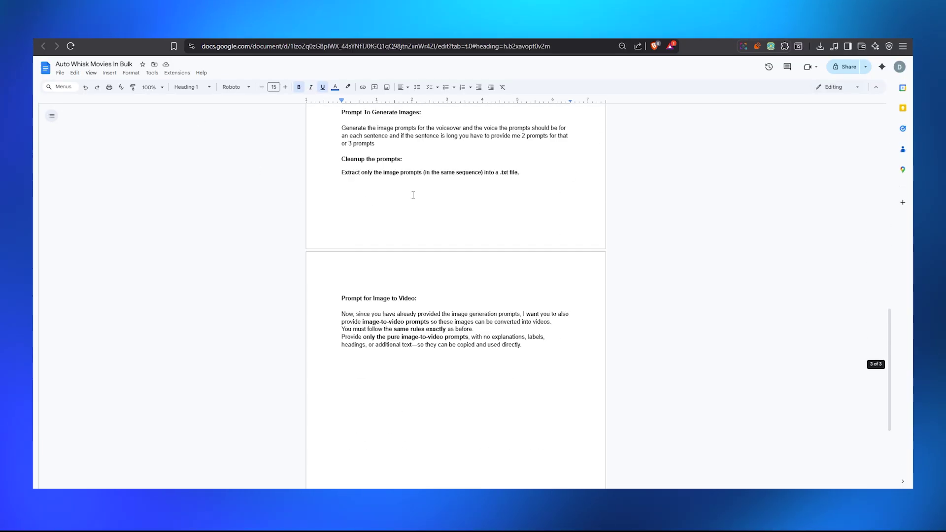
pyautogui.scroll(-3, 413, 195)
pyautogui.scroll(2, 409, 195)
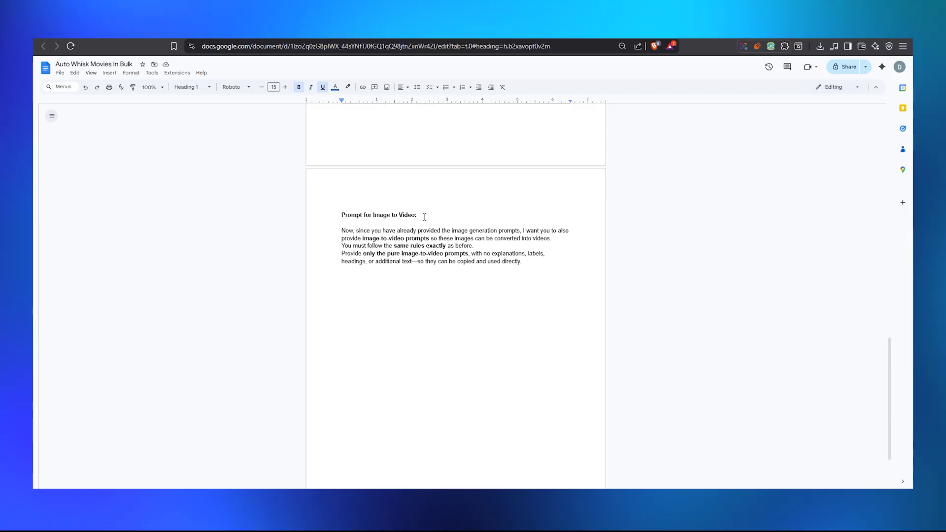
pyautogui.moveTo(341, 230); pyautogui.dragTo(531, 261)
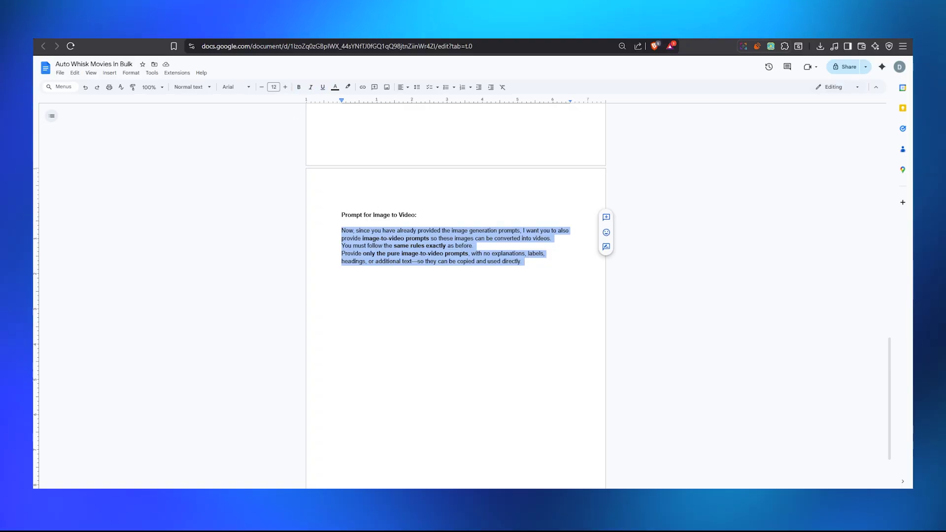
pyautogui.hotkey('ctrl', 'Tab')
pyautogui.hotkey('ctrl', 'Tab')
pyautogui.scroll(-20, 395, 428)
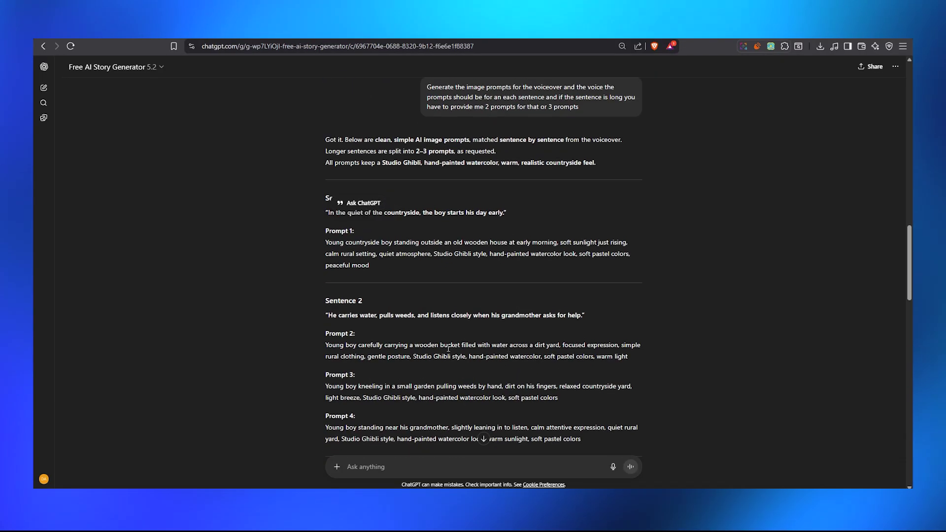
pyautogui.scroll(-6, 432, 397)
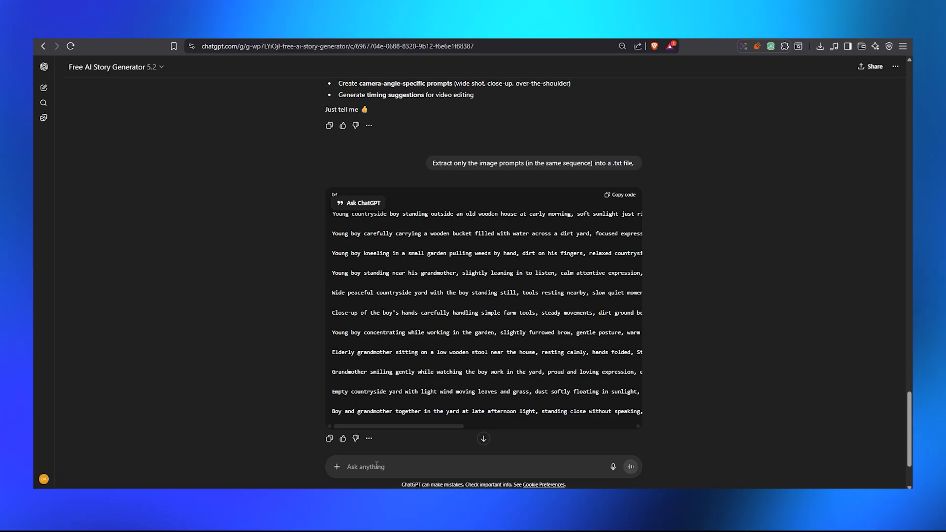
pyautogui.hotkey('ctrl', 'v')
pyautogui.press('Return')
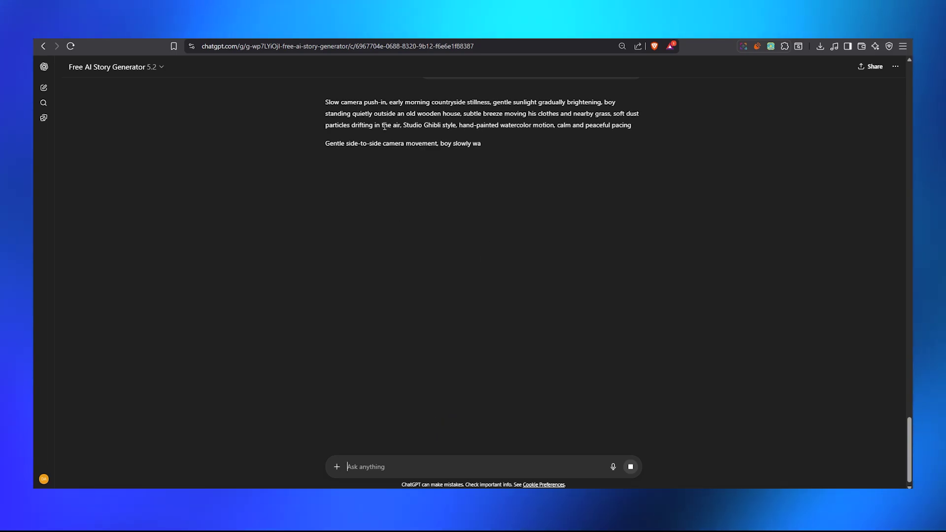
# Step: Copy the first image-to-video prompt, starting "Slow camera push-in", into Meta AI as the animation description and animate the uploaded image
pyautogui.tripleClick(364, 119)
pyautogui.hotkey('ctrl', 'c')
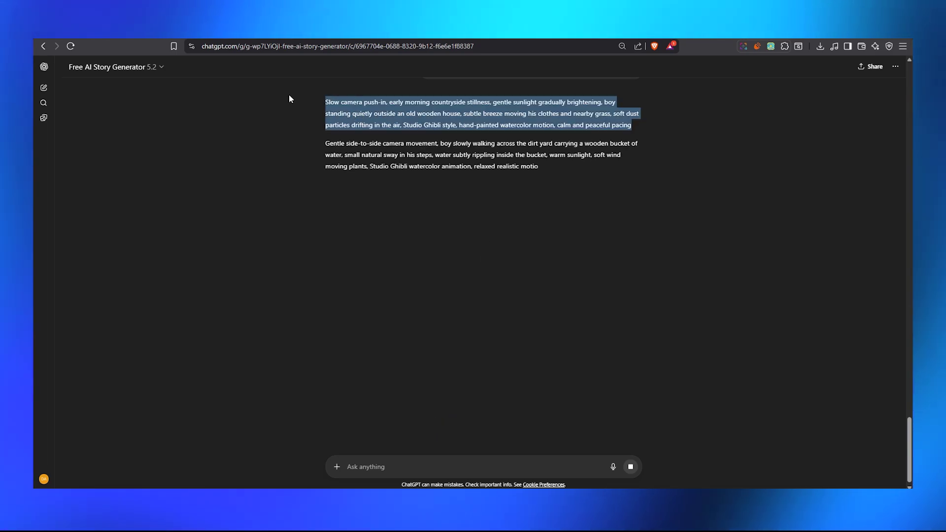
pyautogui.hotkey('ctrl', 'Tab')
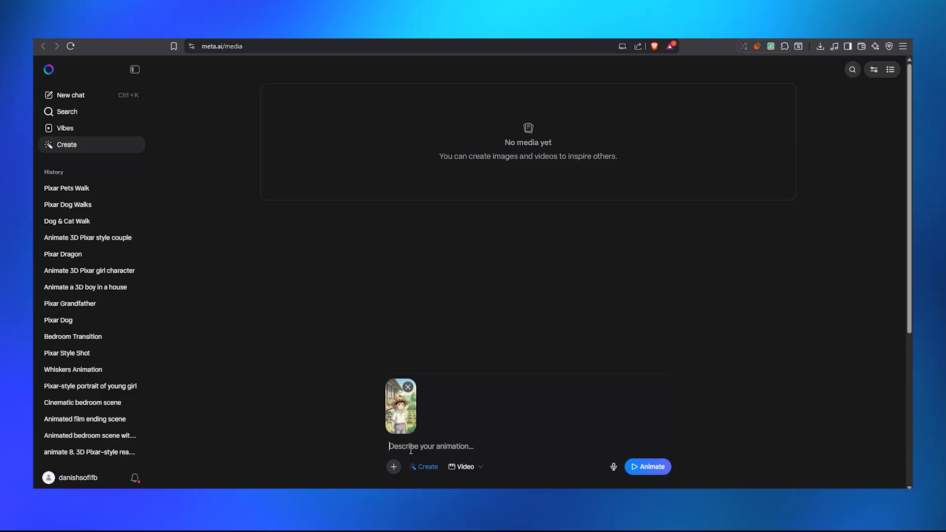
pyautogui.hotkey('ctrl', 'v')
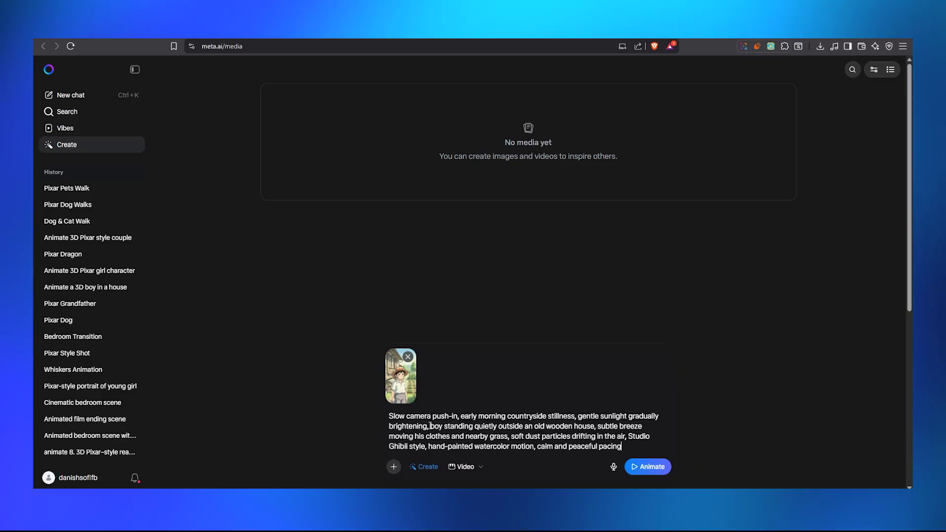
pyautogui.click(664, 471)
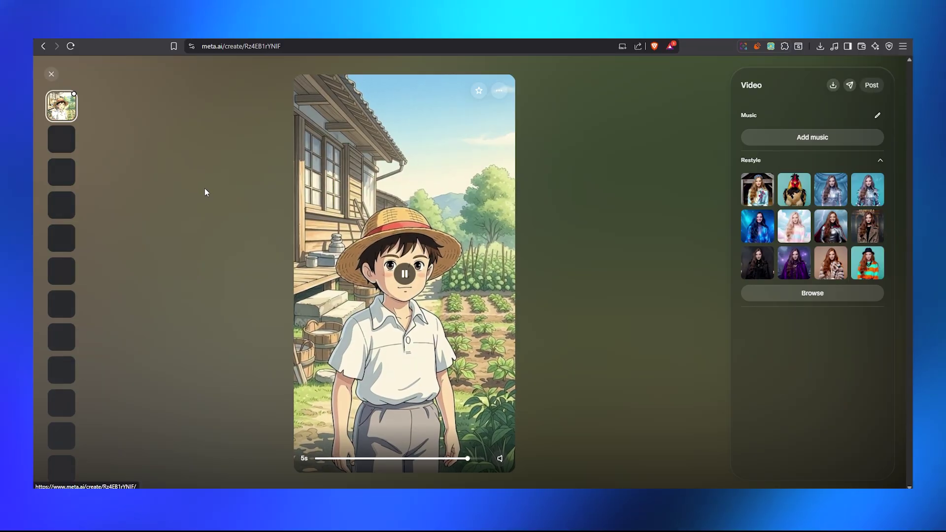
# Step: Check the additional options of the generated video of the boy and return to Meta AI's media page
pyautogui.click(499, 90)
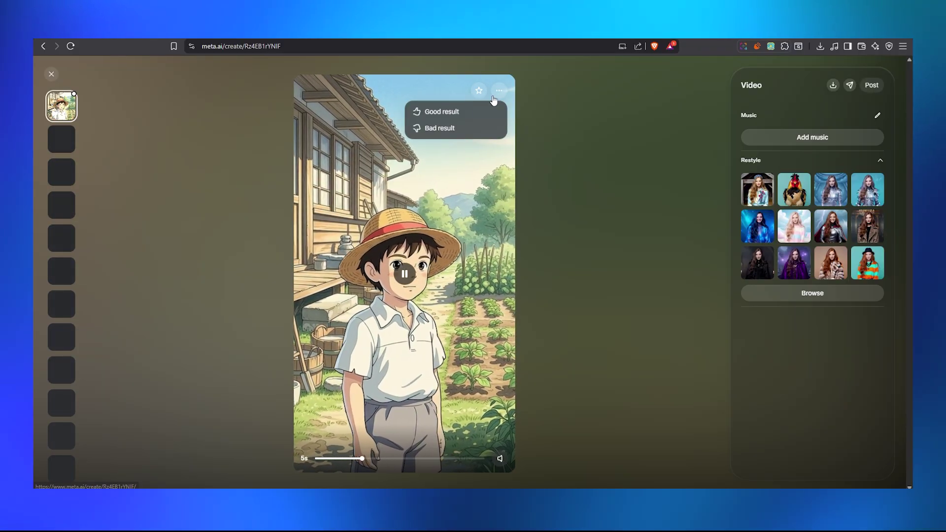
pyautogui.click(567, 124)
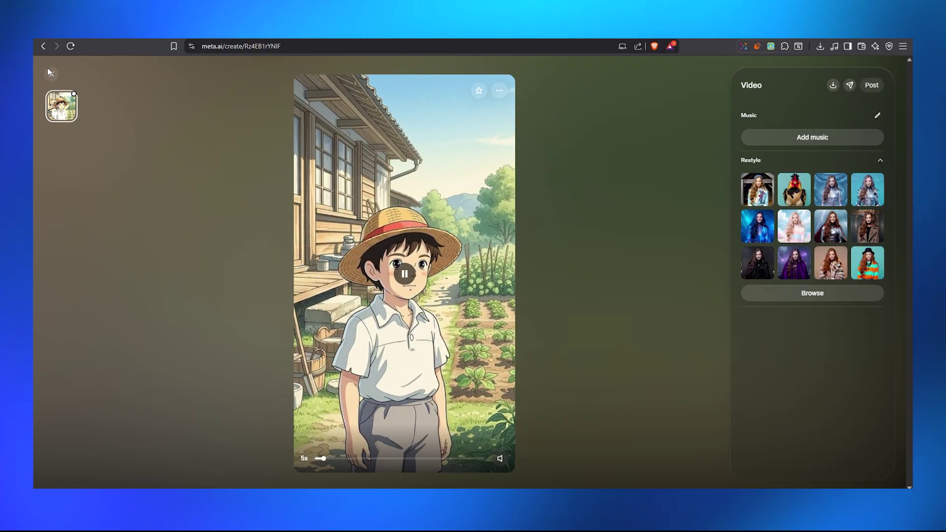
pyautogui.click(52, 74)
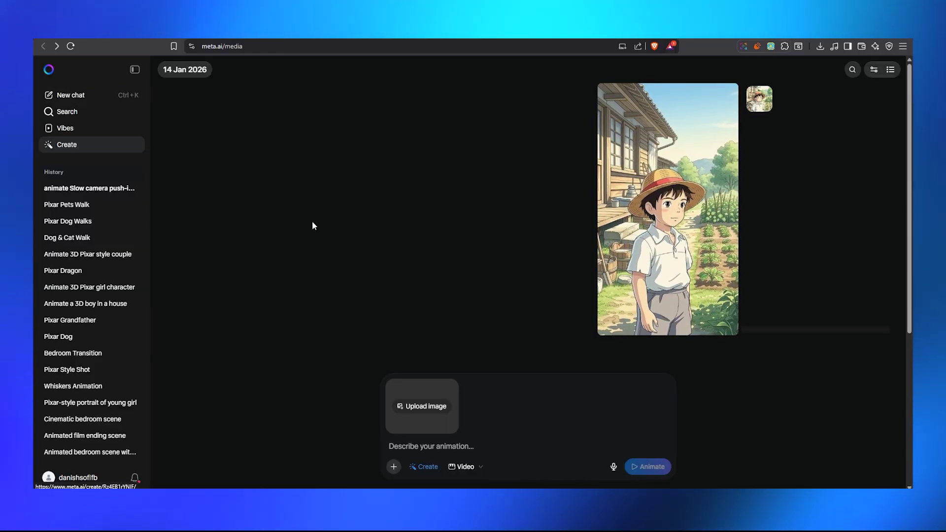